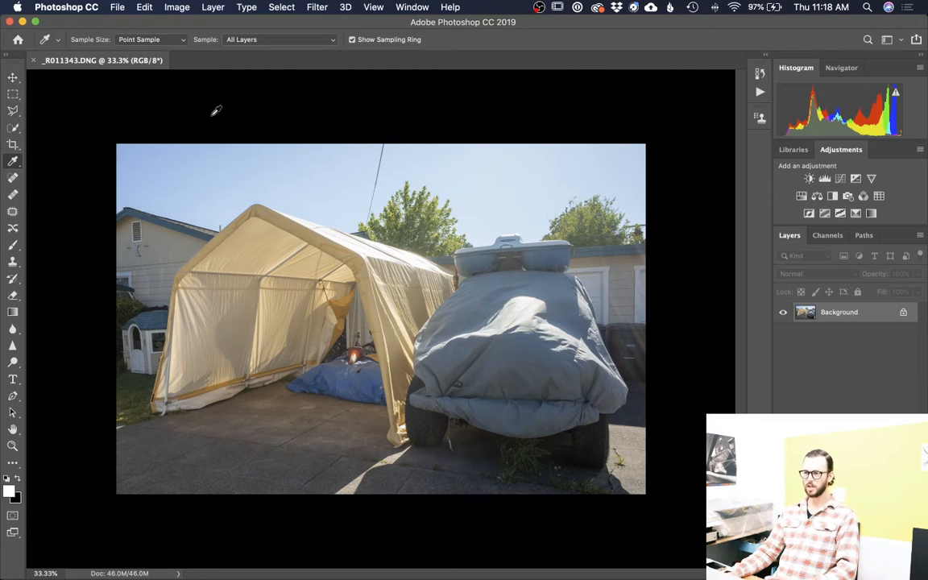
key(v)
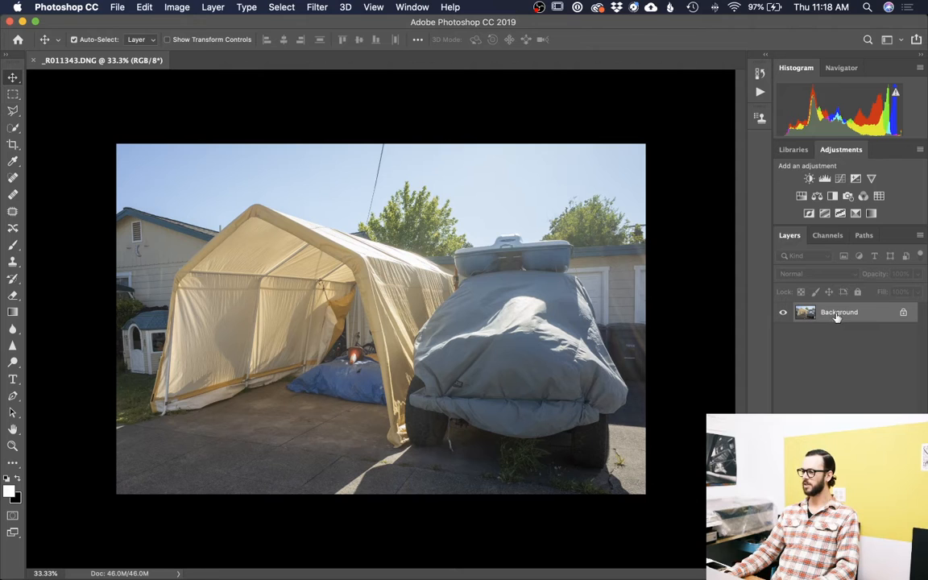
click(903, 312)
click(783, 315)
click(784, 316)
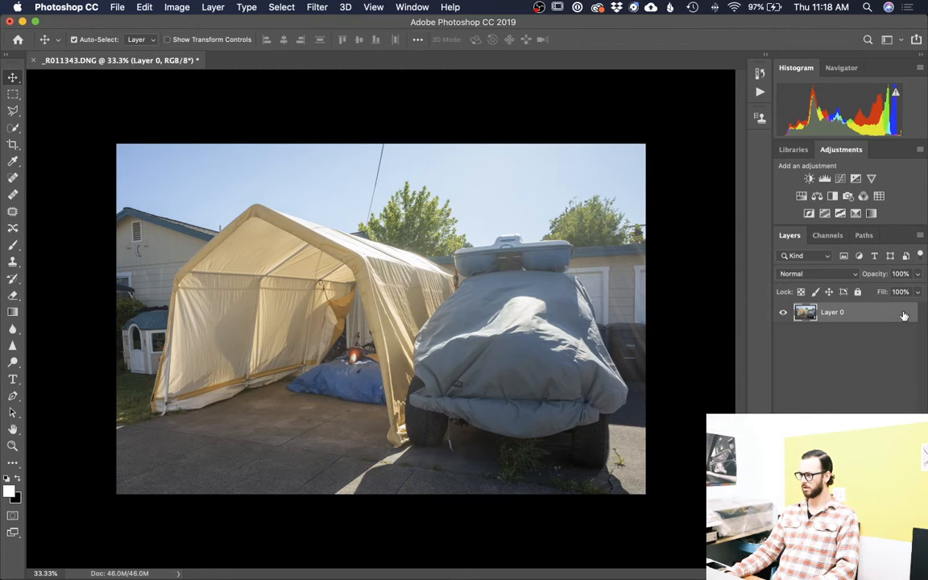
click(857, 292)
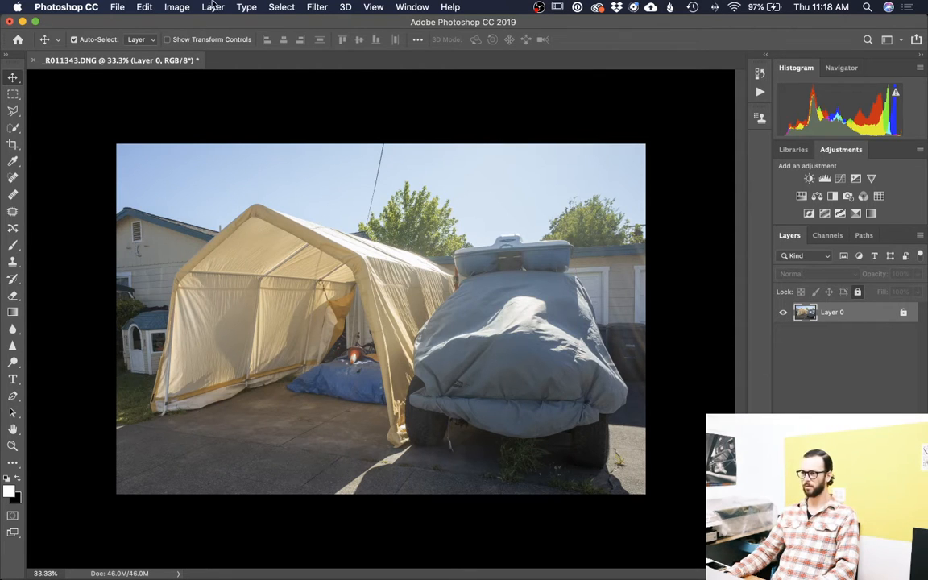
key(super+/)
key(super+)
key(super+)
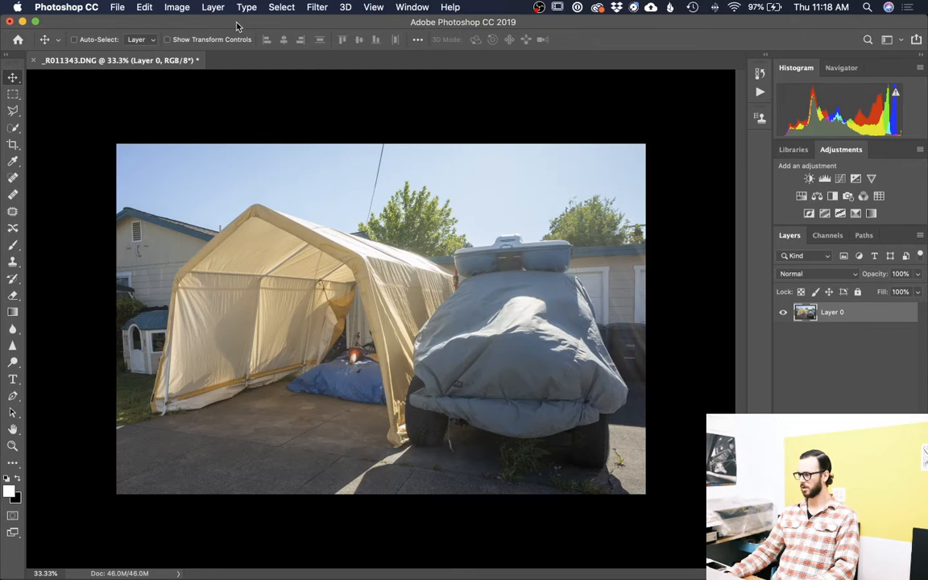
key(super+z)
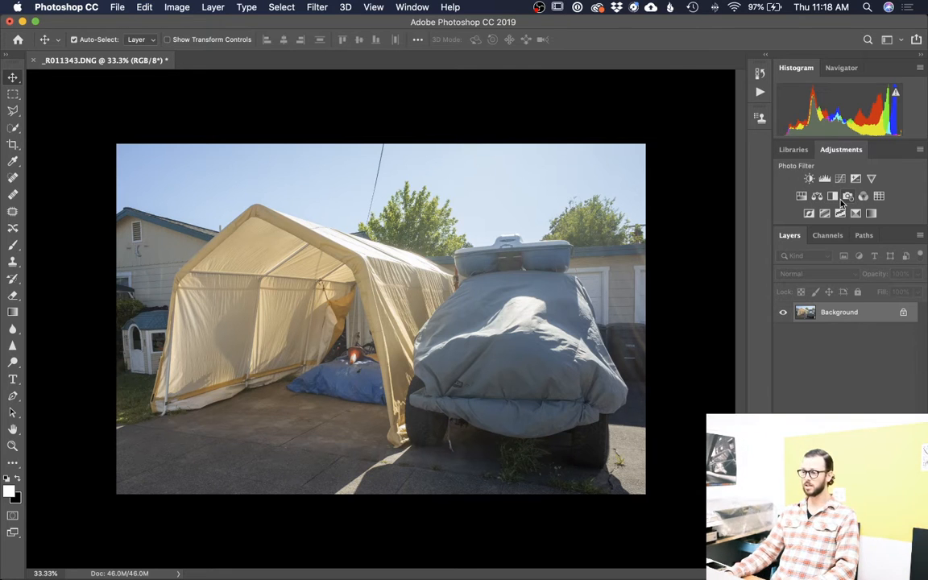
Step: Reset the Photography workspace to its default layout, bring up the Adjustments, and give the layer list more height
click(401, 6)
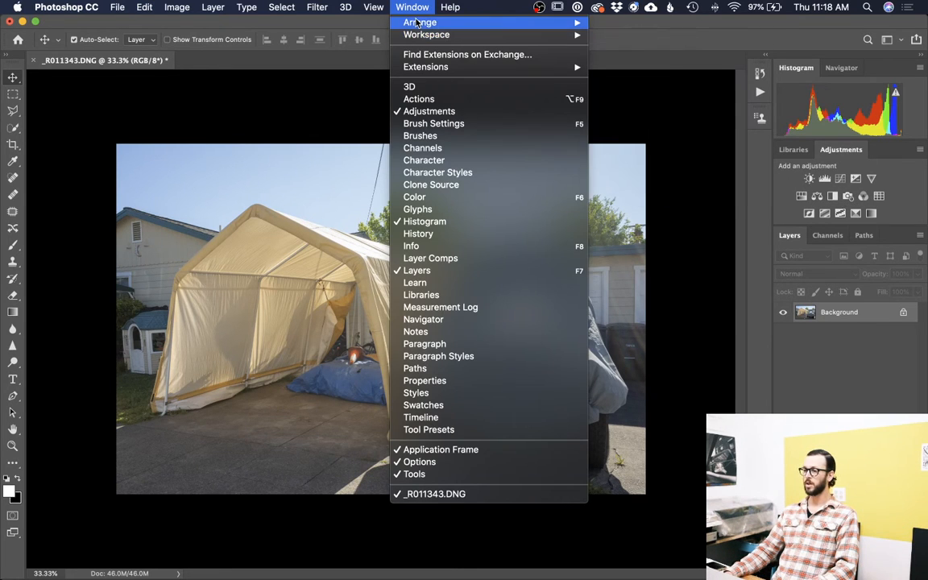
mouse_move(507, 39)
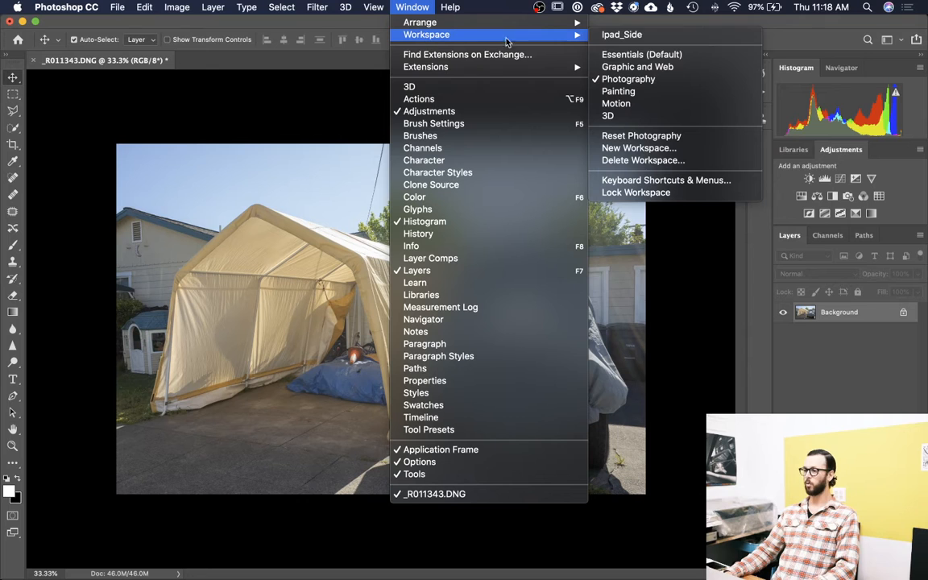
click(645, 79)
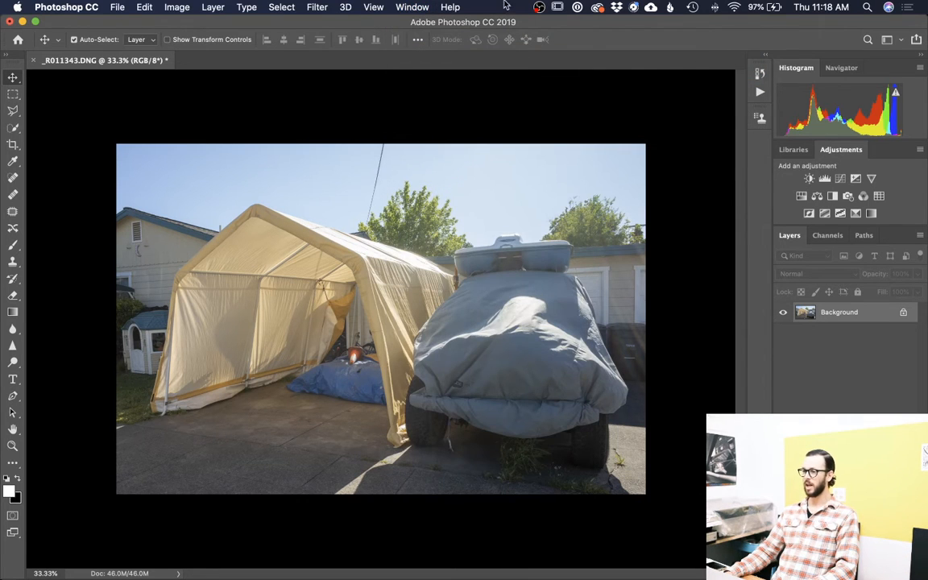
click(412, 6)
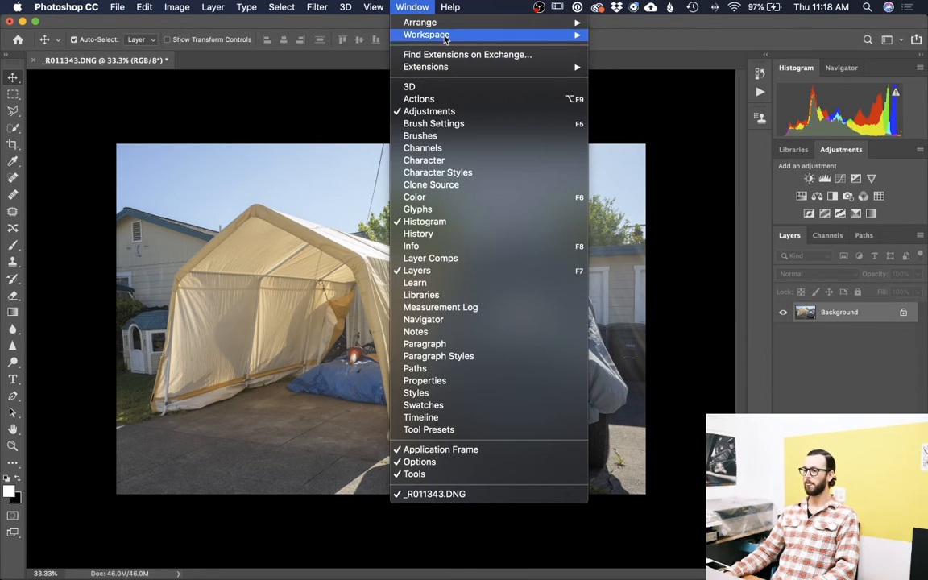
mouse_move(441, 35)
click(689, 135)
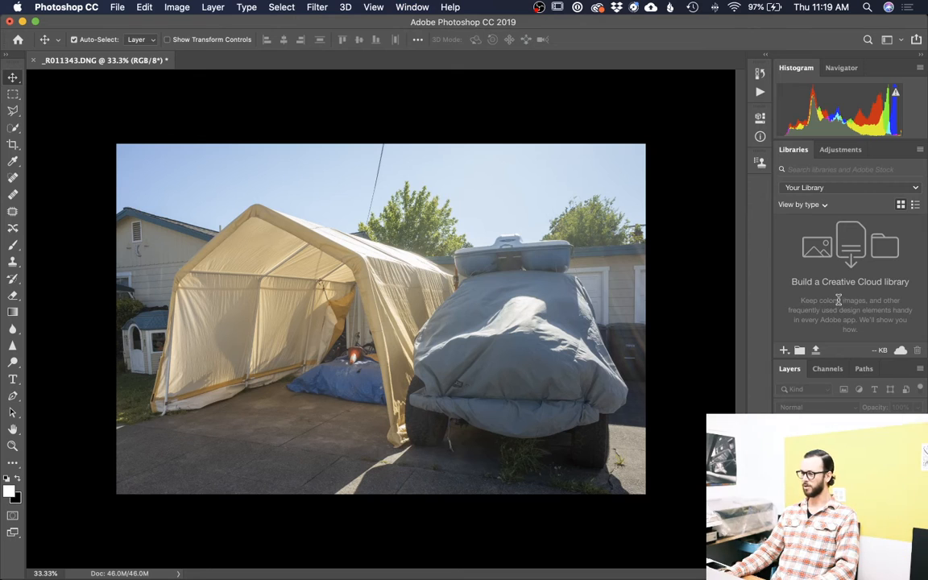
click(840, 150)
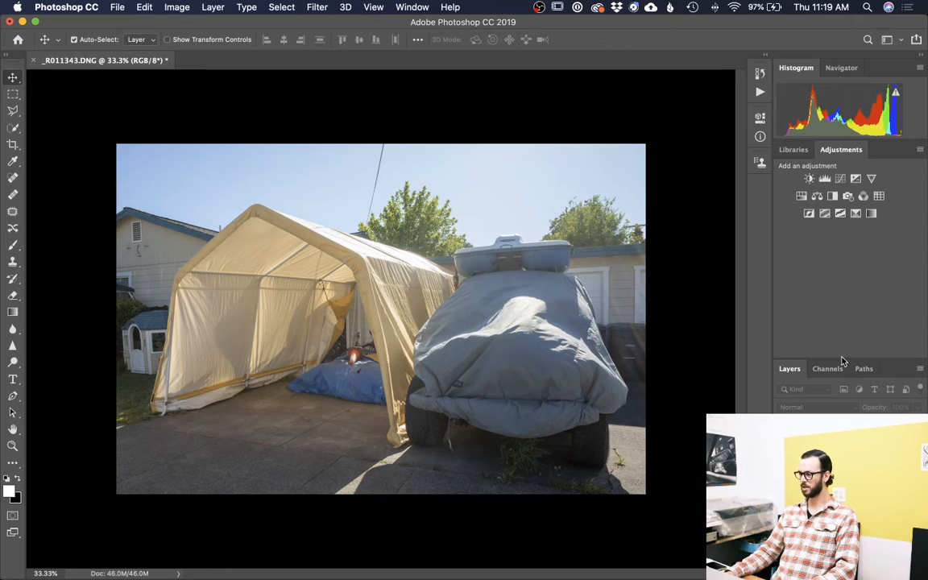
drag(844, 352, 848, 259)
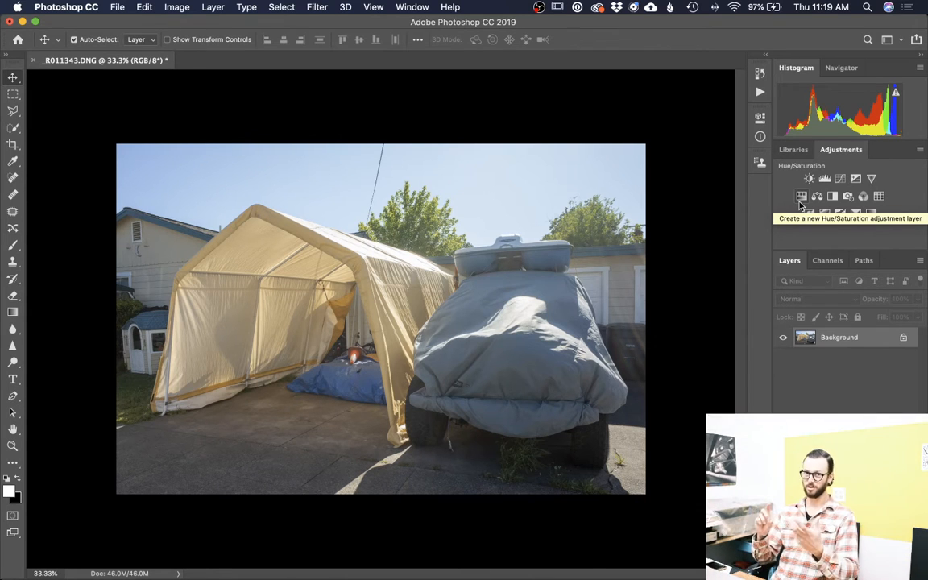
Step: Add a Curves adjustment layer above the Background and try a larger size for its curve graph
click(841, 180)
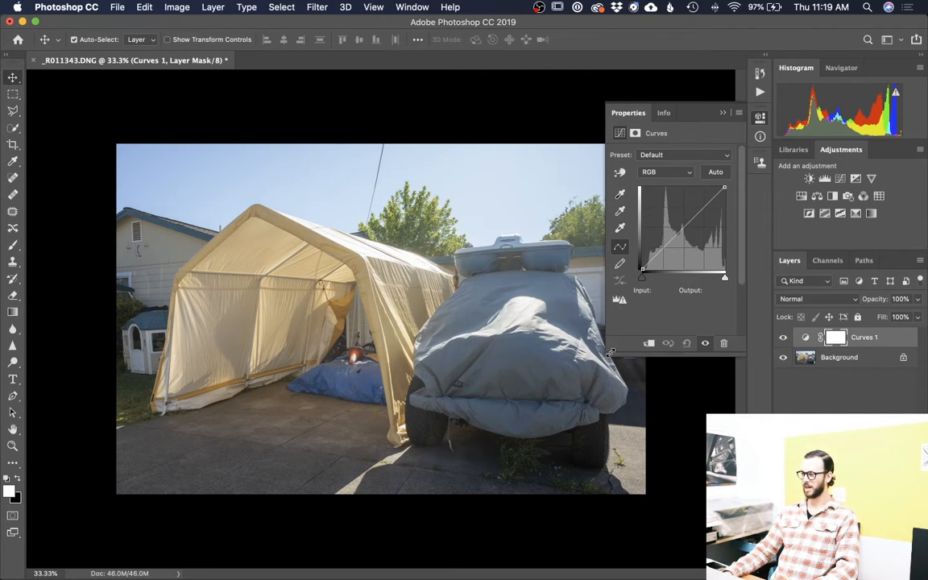
drag(608, 352, 522, 426)
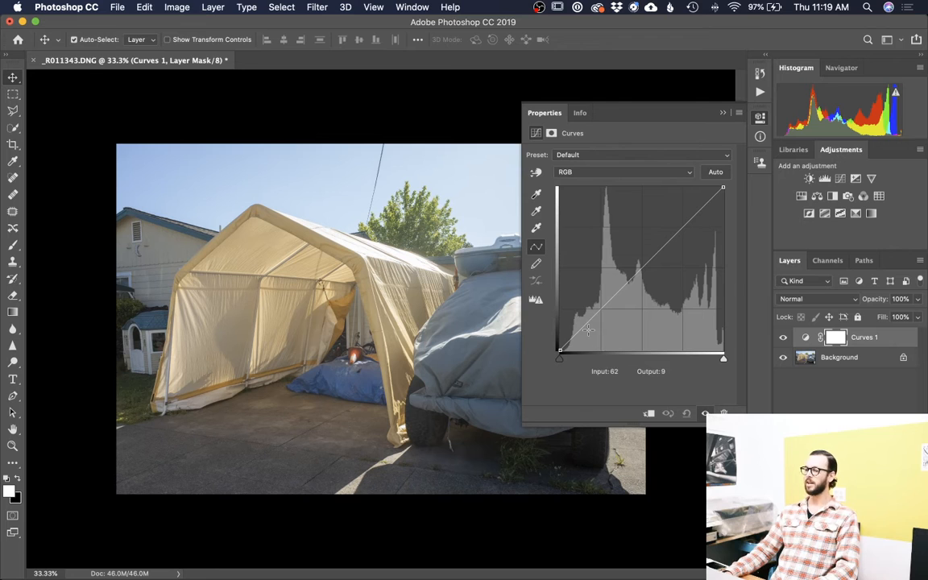
drag(523, 425, 607, 287)
Step: Enlarge the curve graph and shape the RGB curve into a mild S with shadow, midtone and highlight points
drag(680, 231, 677, 228)
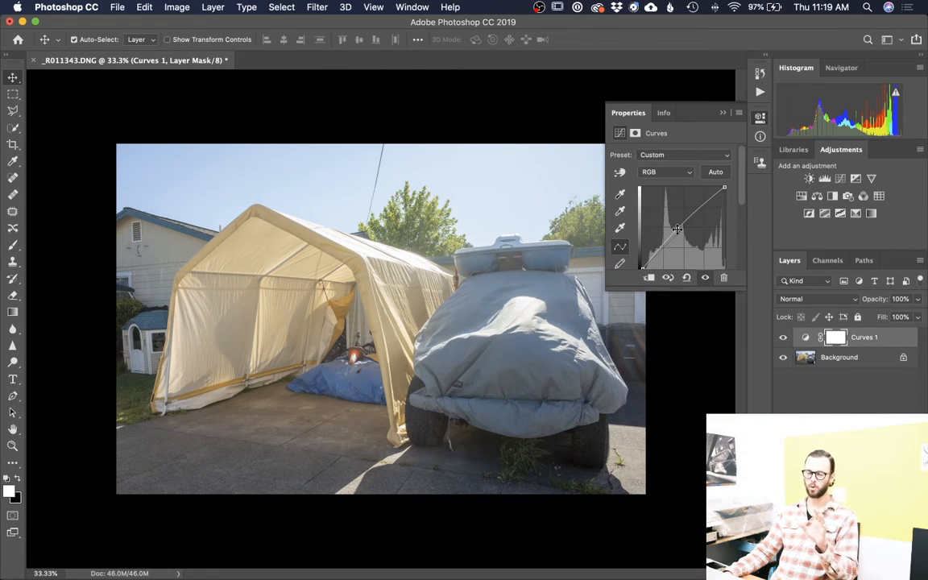
drag(605, 287, 482, 381)
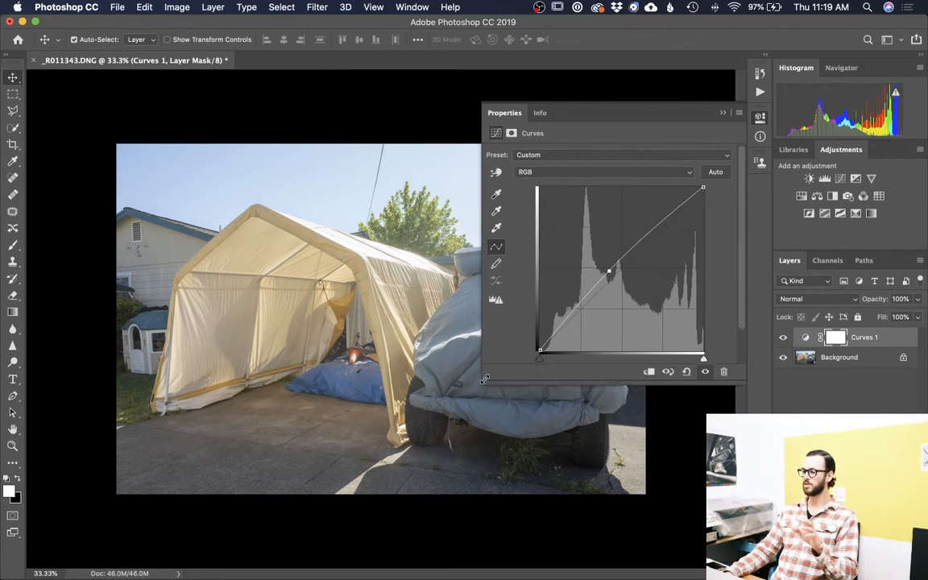
drag(610, 271, 622, 248)
drag(667, 203, 666, 232)
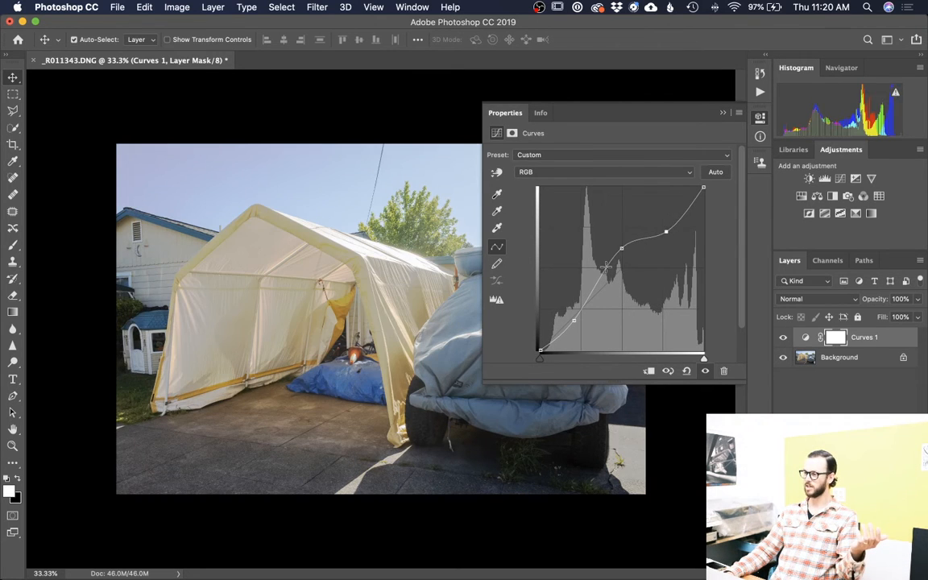
drag(603, 275, 506, 362)
drag(667, 228, 668, 199)
drag(622, 248, 626, 258)
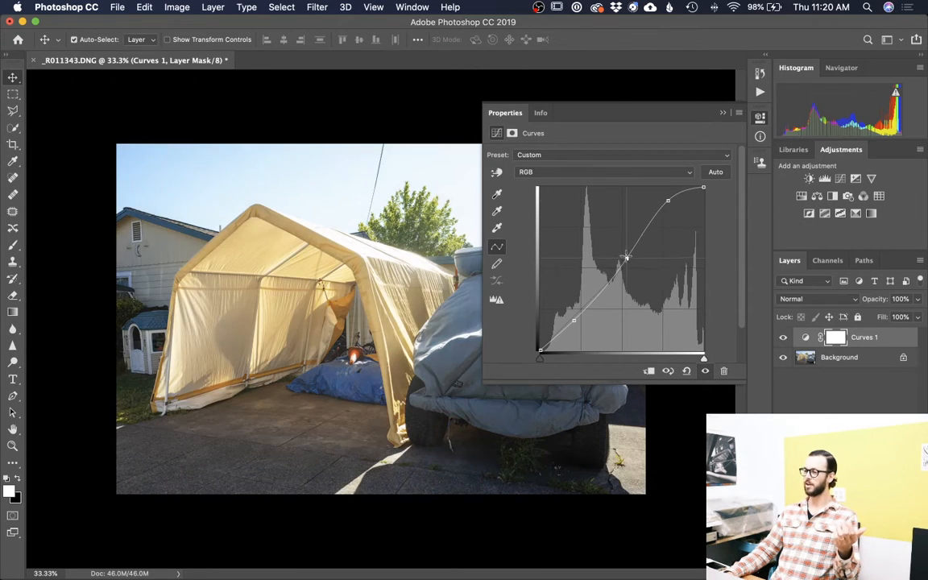
drag(668, 200, 668, 213)
Step: Float the Curves properties clear of the photo and switch to full-screen mode with the menu bar
drag(577, 116, 651, 124)
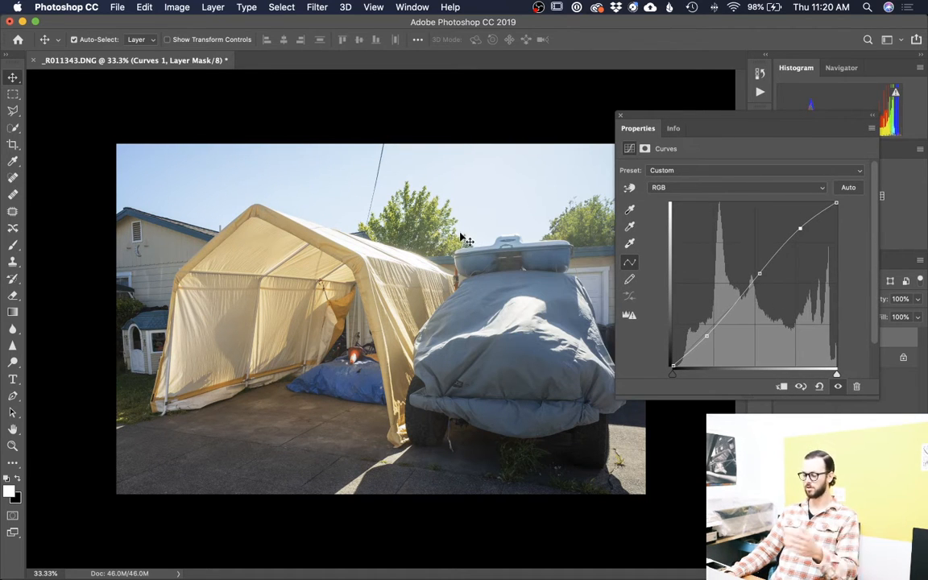
key(f)
scroll(427, 216, right, 5)
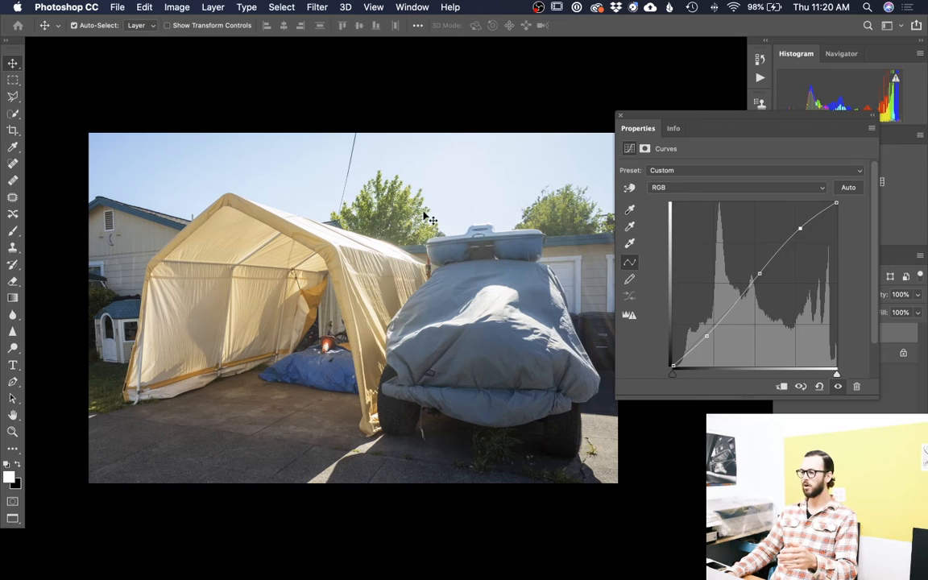
scroll(426, 214, right, 2)
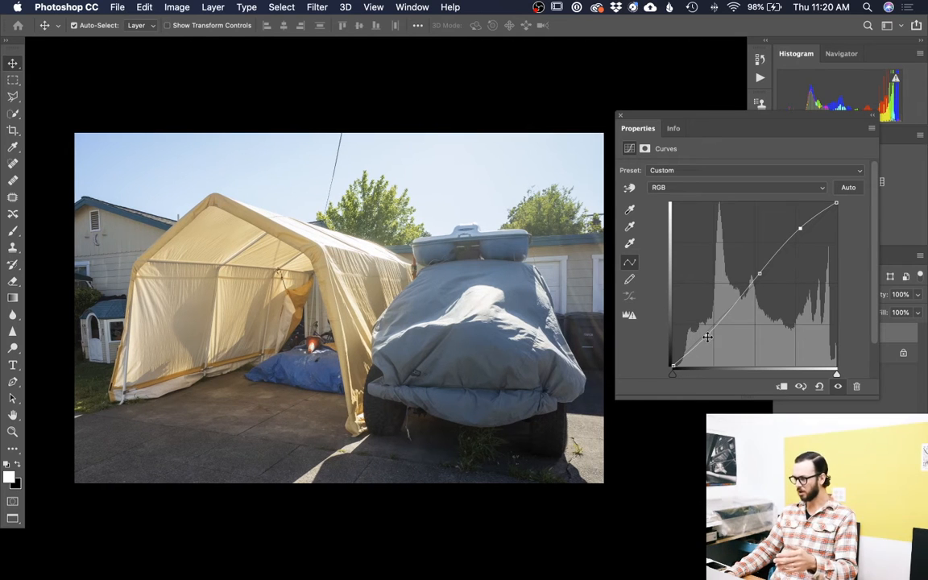
Step: Steepen the S-curve for stronger contrast by pulling the shadow point down and lifting the highlight point
drag(706, 337, 707, 348)
drag(759, 275, 755, 288)
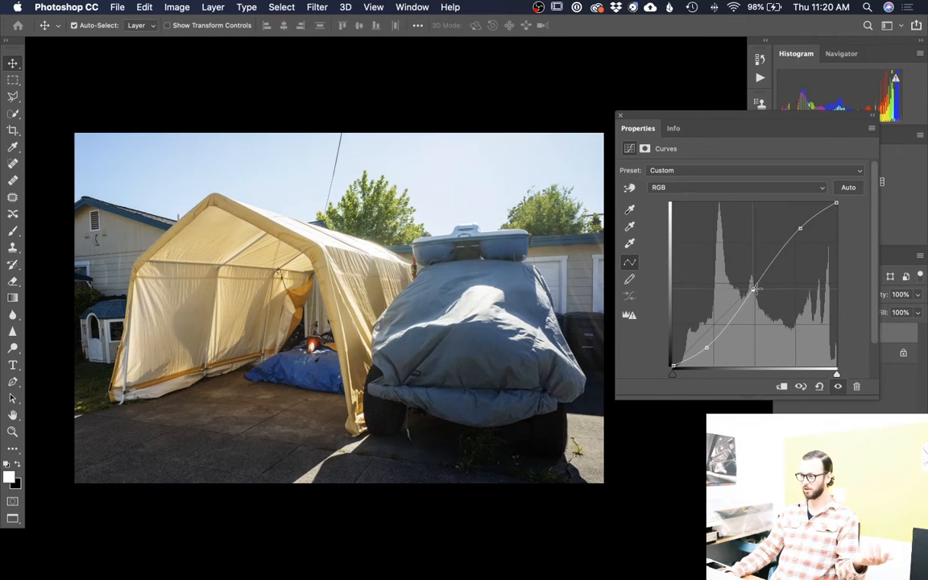
drag(801, 228, 796, 225)
mouse_move(753, 291)
mouse_down()
mouse_move(749, 284)
mouse_move(742, 311)
mouse_move(753, 290)
mouse_move(745, 288)
mouse_up()
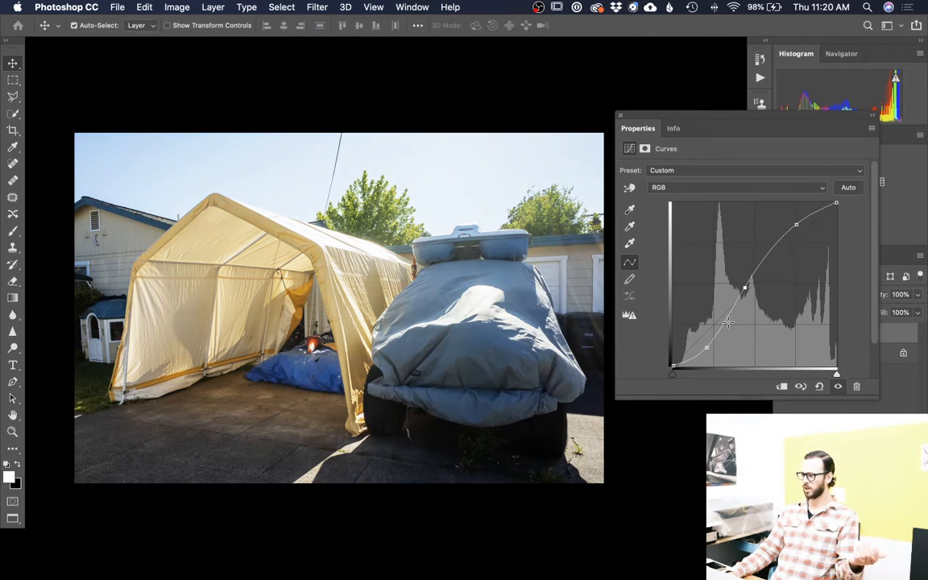
drag(796, 224, 796, 220)
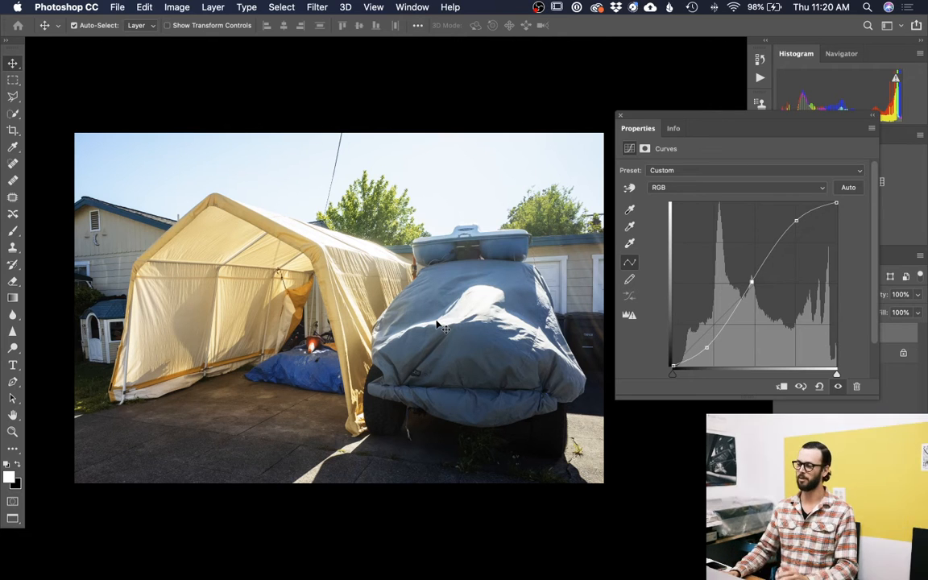
Step: Rebalance the three curve points, shifting the highlight point closer to white and the shadow point closer to black
drag(706, 348, 699, 345)
drag(793, 220, 792, 235)
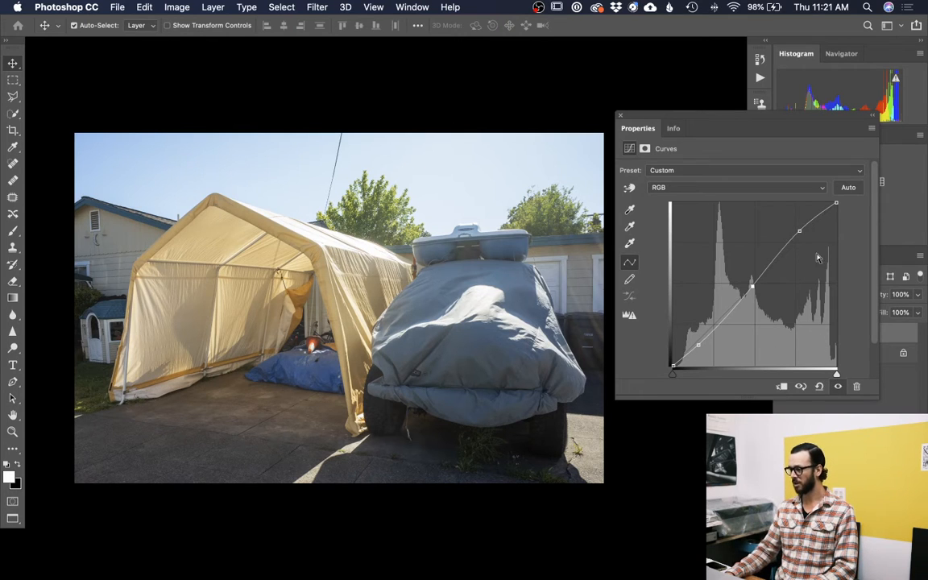
drag(799, 229, 813, 239)
mouse_move(810, 213)
mouse_down()
mouse_move(822, 231)
mouse_move(812, 207)
mouse_move(812, 216)
mouse_up()
drag(752, 287, 757, 285)
mouse_move(697, 345)
mouse_down()
mouse_move(697, 354)
mouse_move(684, 331)
mouse_move(694, 351)
mouse_up()
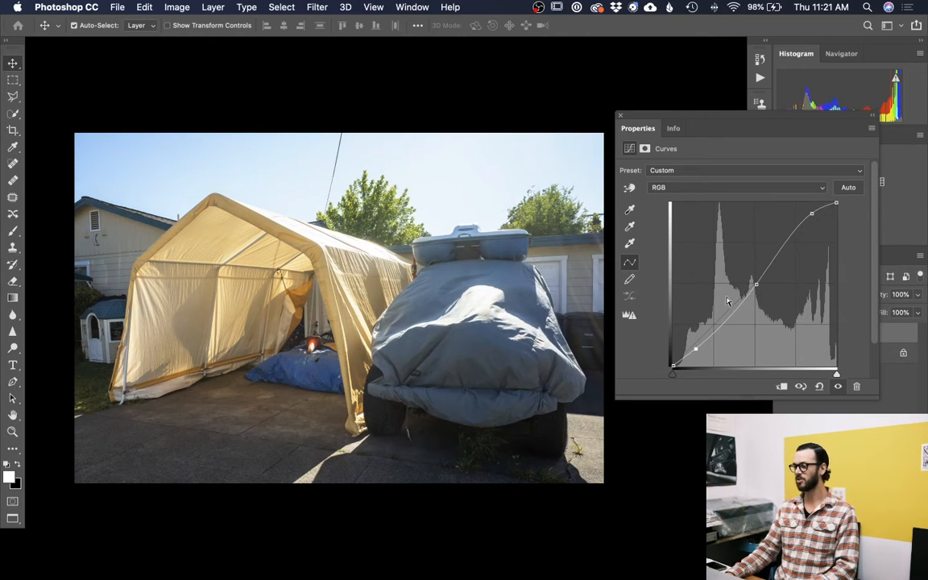
Step: Soften the curve by raising the shadow point and lowering the highlight point, and close the Curves properties
drag(757, 284, 750, 286)
drag(696, 348, 699, 342)
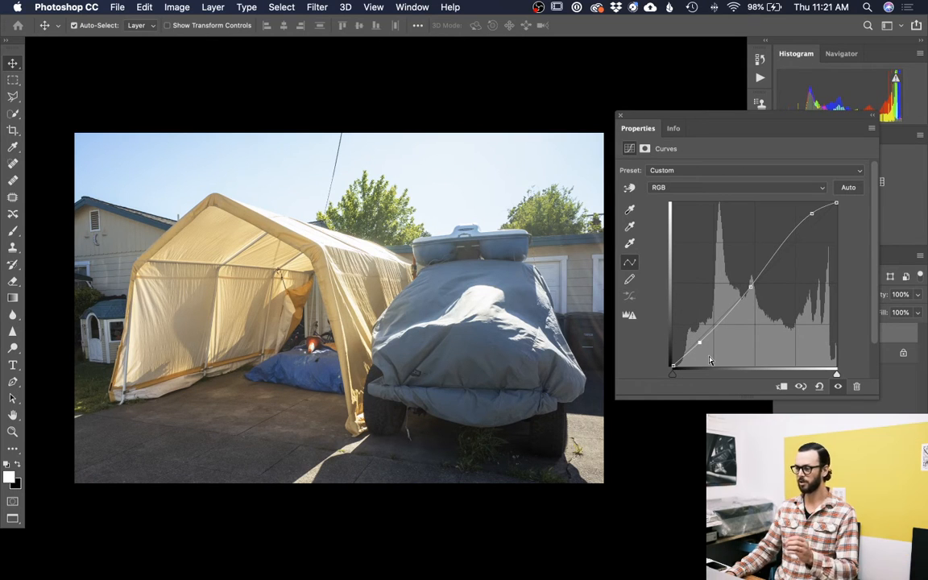
drag(810, 214, 810, 222)
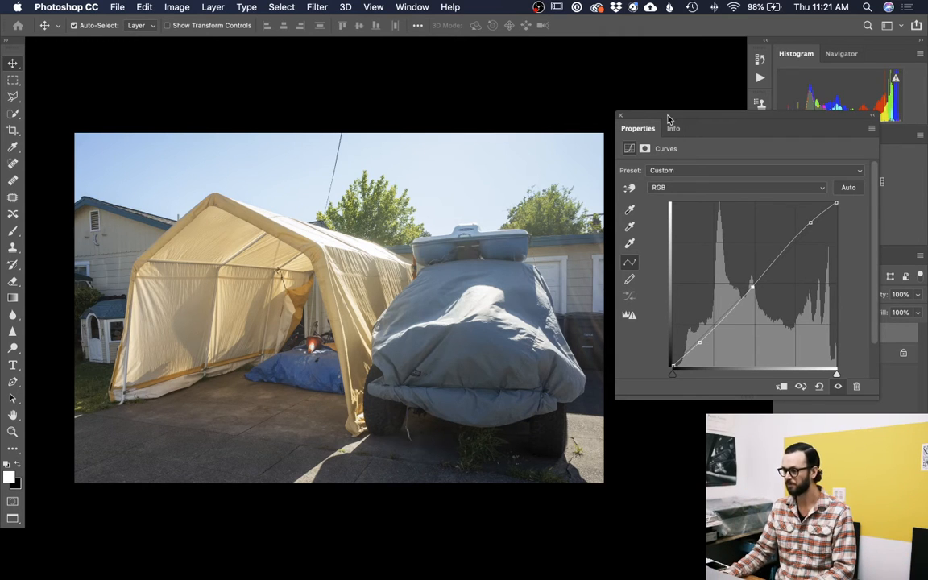
drag(675, 117, 594, 71)
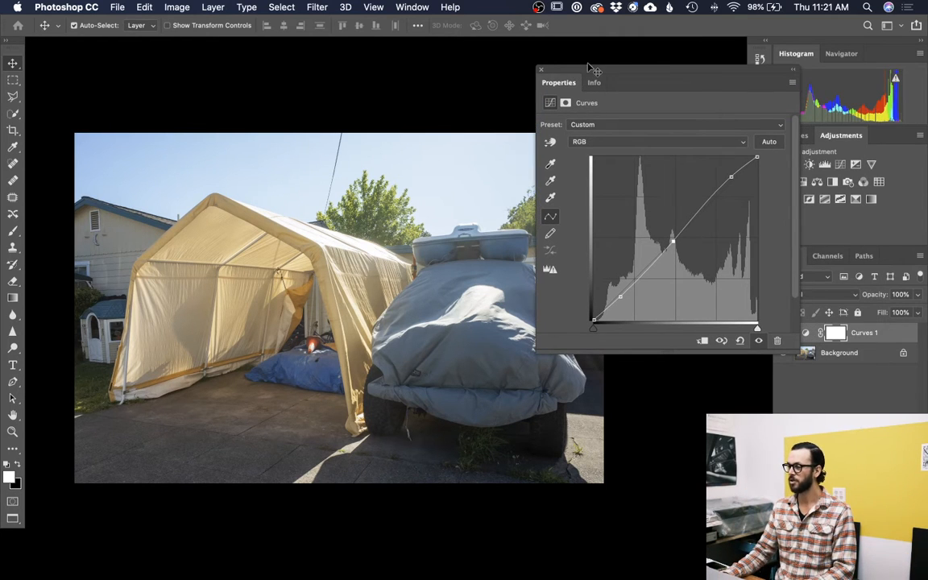
click(541, 70)
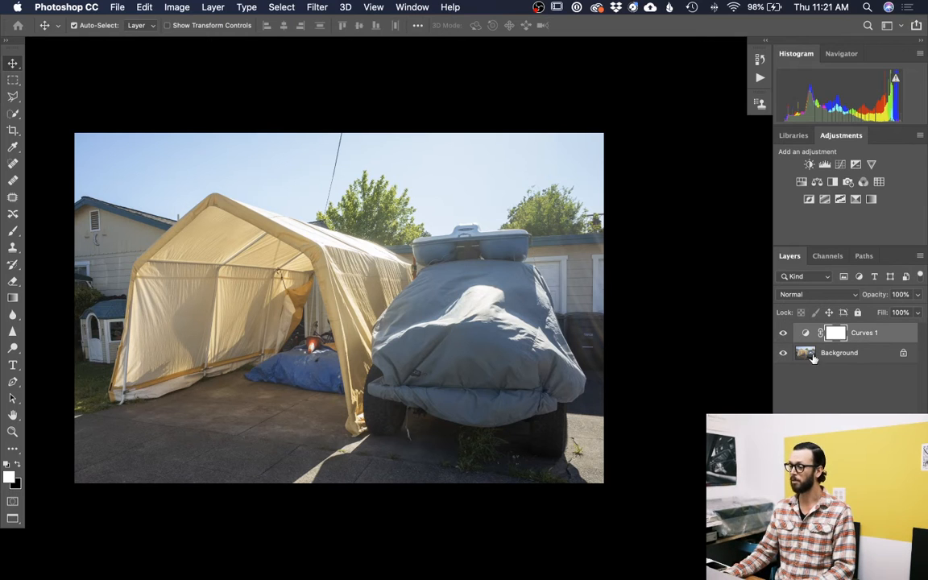
Step: Toggle the Curves 1 layer's visibility repeatedly to compare the photo before and after the adjustment
click(783, 333)
click(783, 333)
click(783, 334)
click(783, 334)
click(784, 334)
click(783, 334)
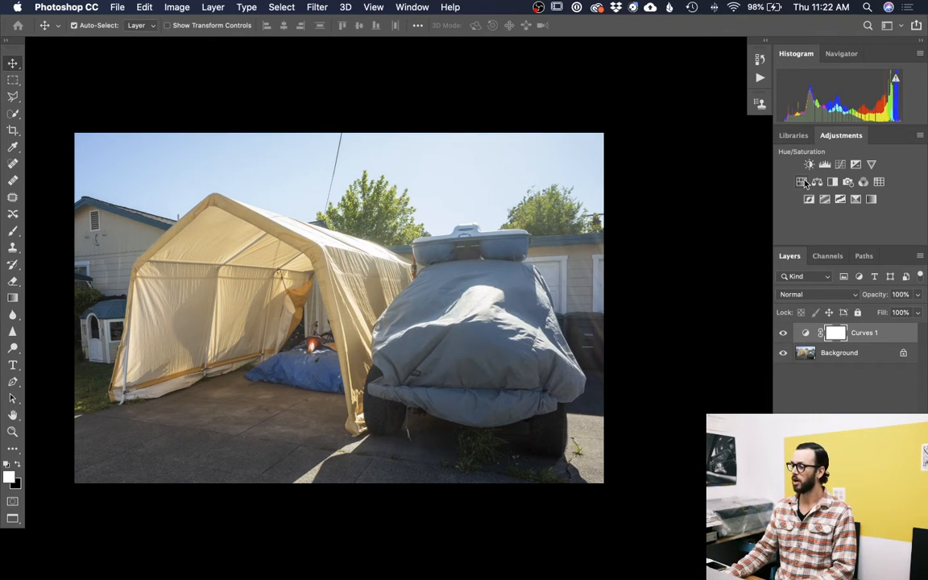
Step: Hide the Curves 1 layer and add a Brightness/Contrast adjustment layer with its contrast raised to 25
click(783, 333)
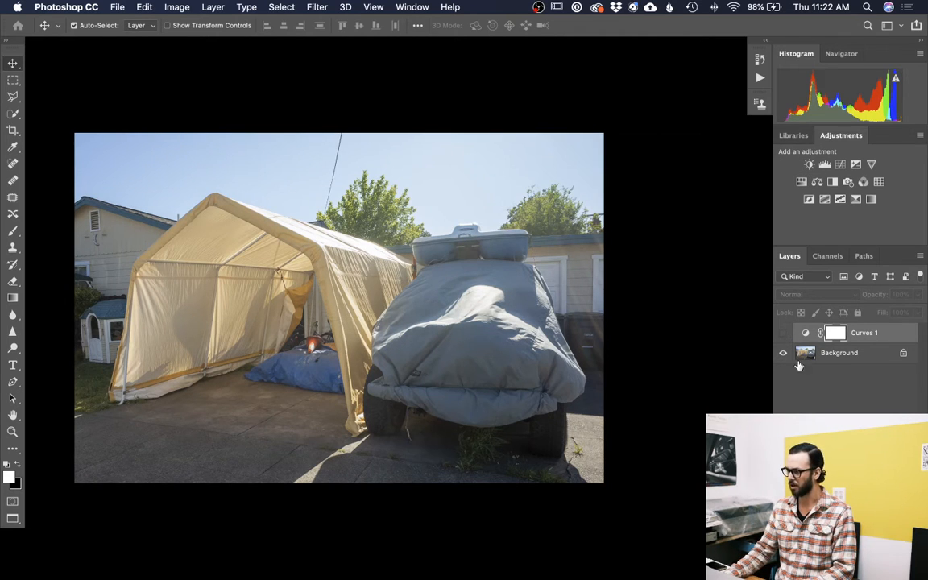
click(809, 165)
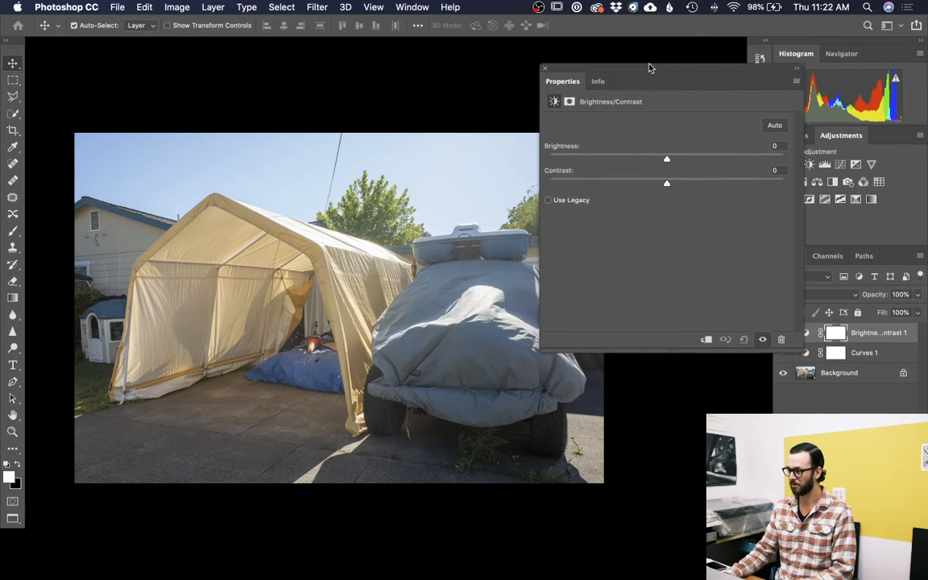
drag(651, 67, 716, 56)
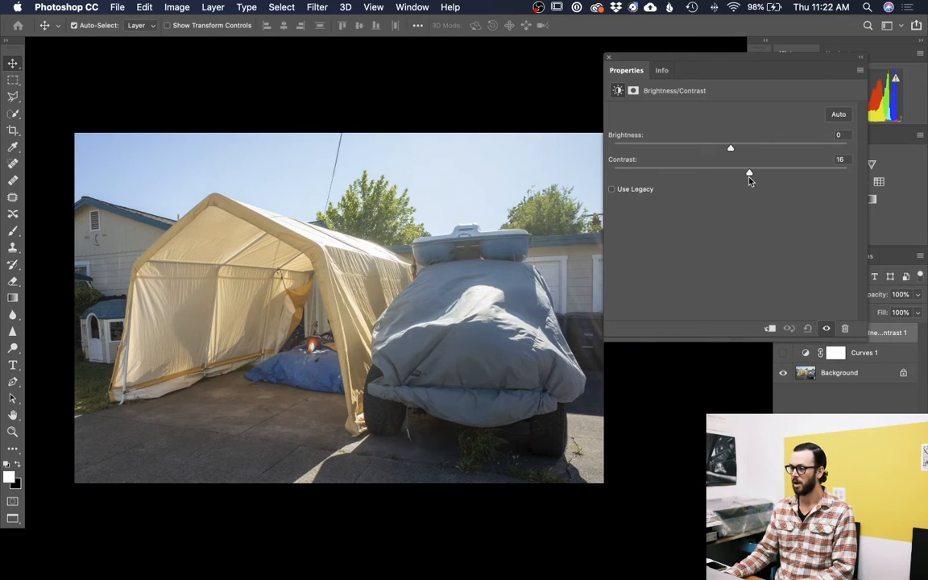
drag(751, 179, 755, 179)
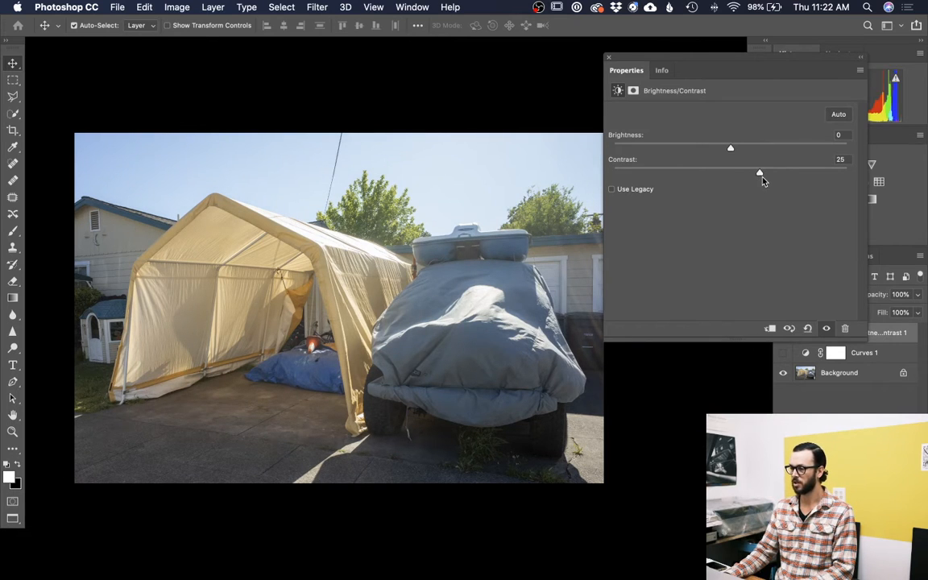
Step: Close the Brightness/Contrast properties and toggle that layer's visibility repeatedly to compare the photo before and after the contrast boost
click(609, 57)
click(784, 332)
click(784, 333)
click(784, 334)
click(784, 334)
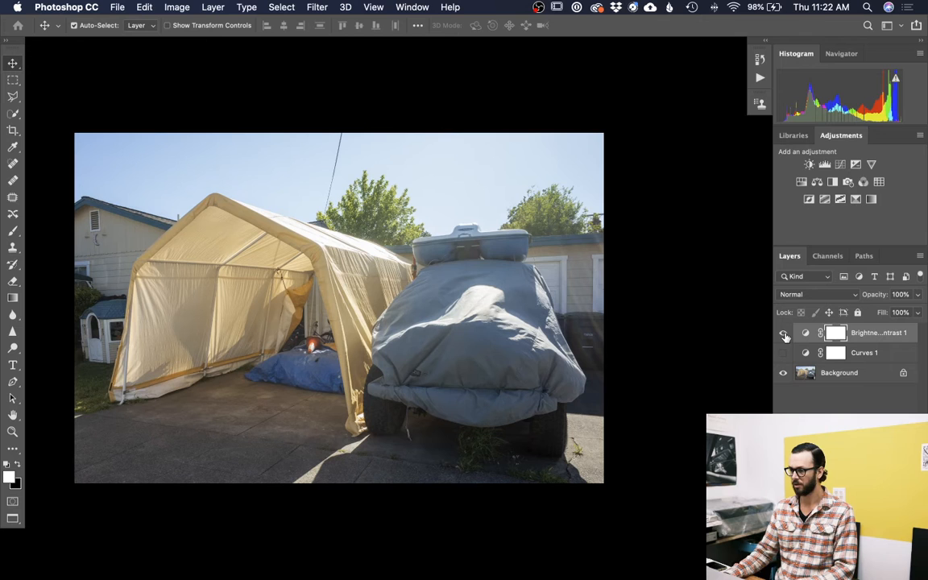
click(784, 334)
click(783, 334)
click(782, 335)
click(782, 334)
Step: Alternate the visibility of the Brightness/Contrast 1 and Curves 1 layers to compare the two contrast adjustments on the photo
click(781, 333)
click(781, 354)
click(782, 334)
click(782, 334)
click(783, 356)
click(782, 335)
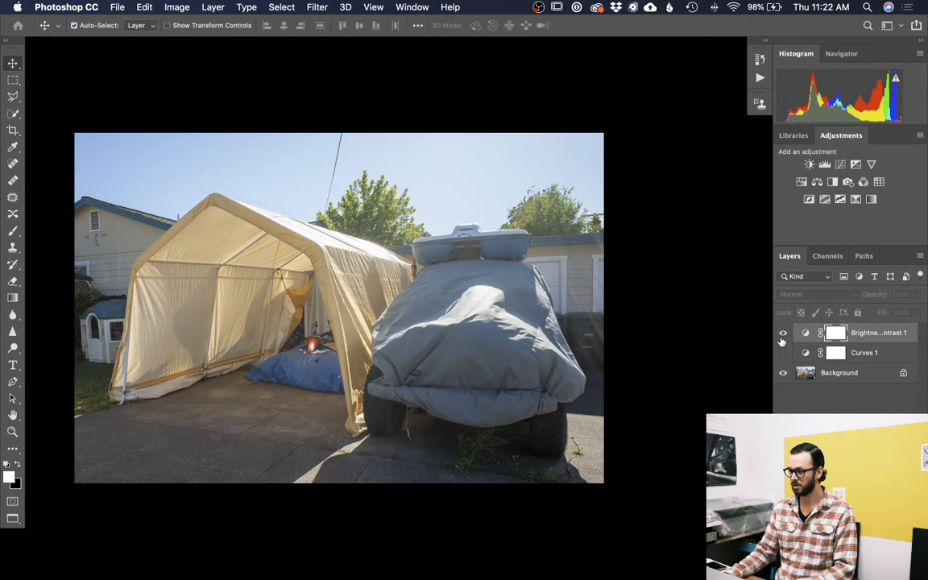
click(782, 335)
click(784, 356)
click(781, 356)
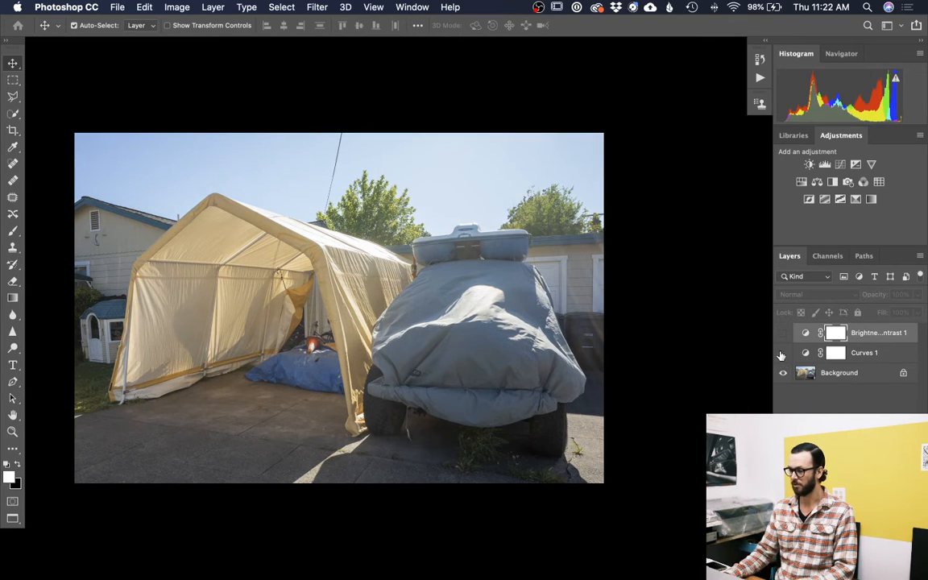
click(780, 335)
click(781, 356)
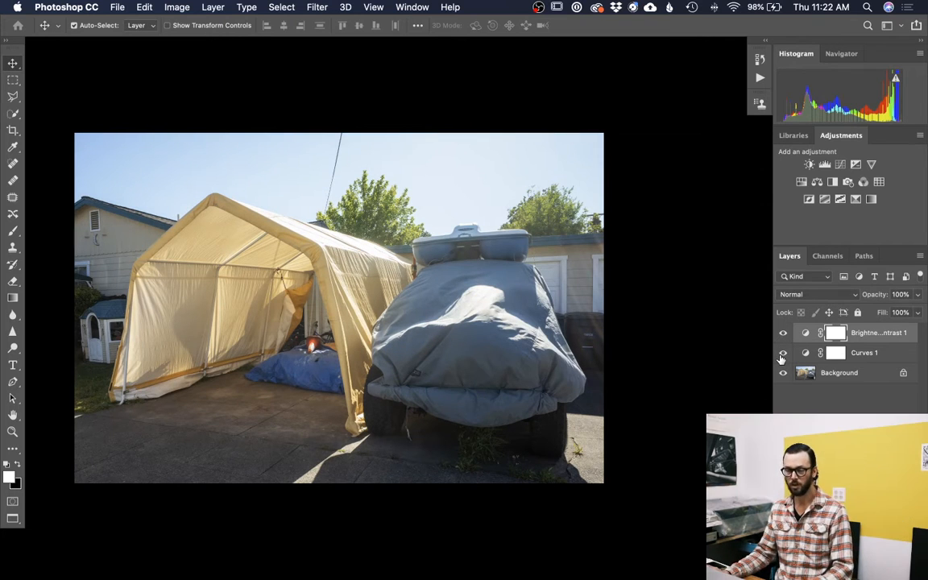
click(781, 356)
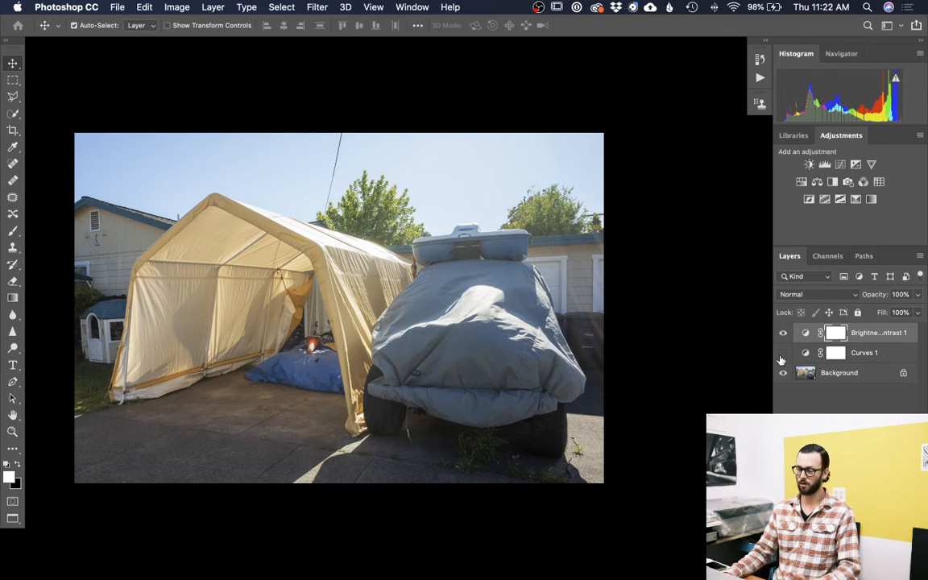
click(783, 353)
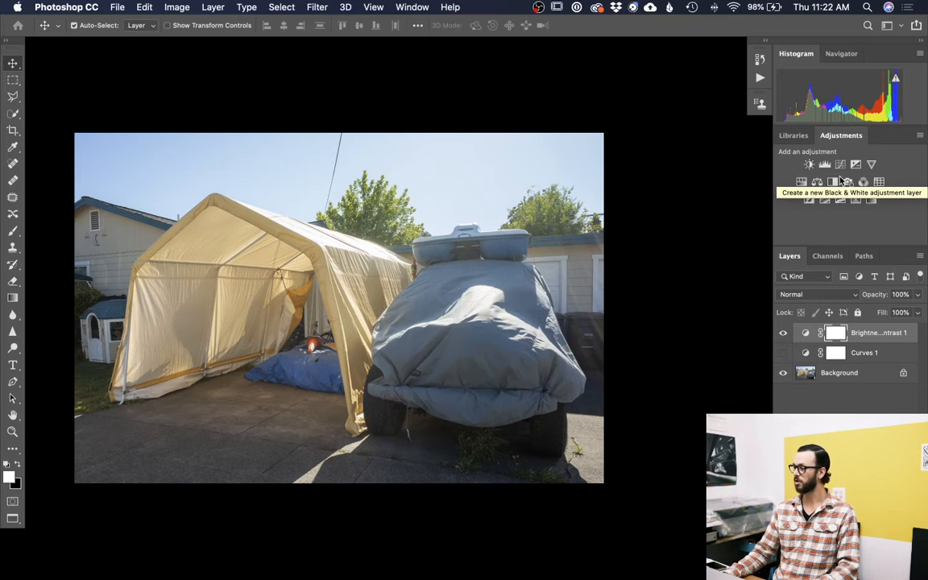
Step: Delete the Brightness/Contrast 1 layer and make the Curves 1 layer visible as the only contrast adjustment
click(782, 353)
key(BackSpace)
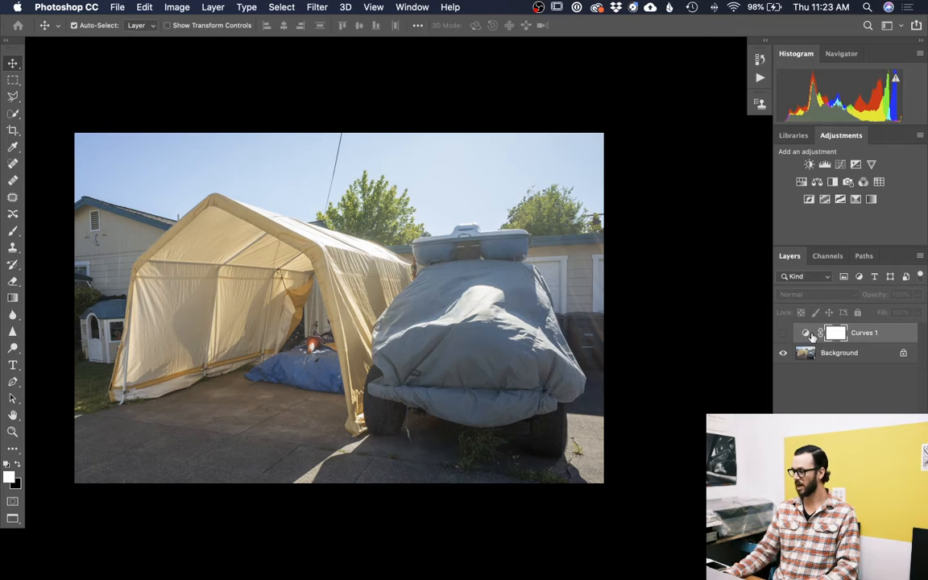
click(783, 333)
click(783, 333)
click(784, 333)
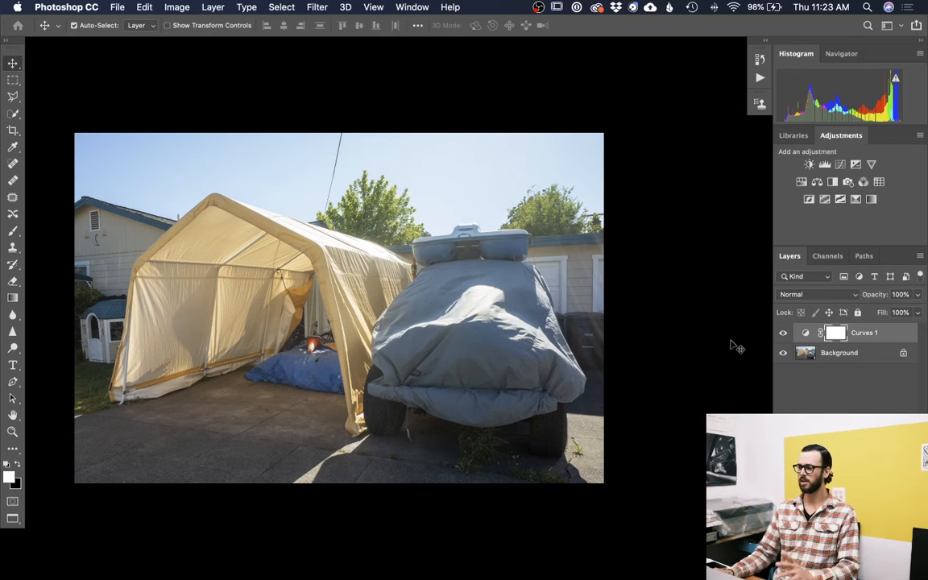
Step: Add a Hue/Saturation adjustment layer, test its saturation at -100 and +100, and settle on about -14
click(802, 183)
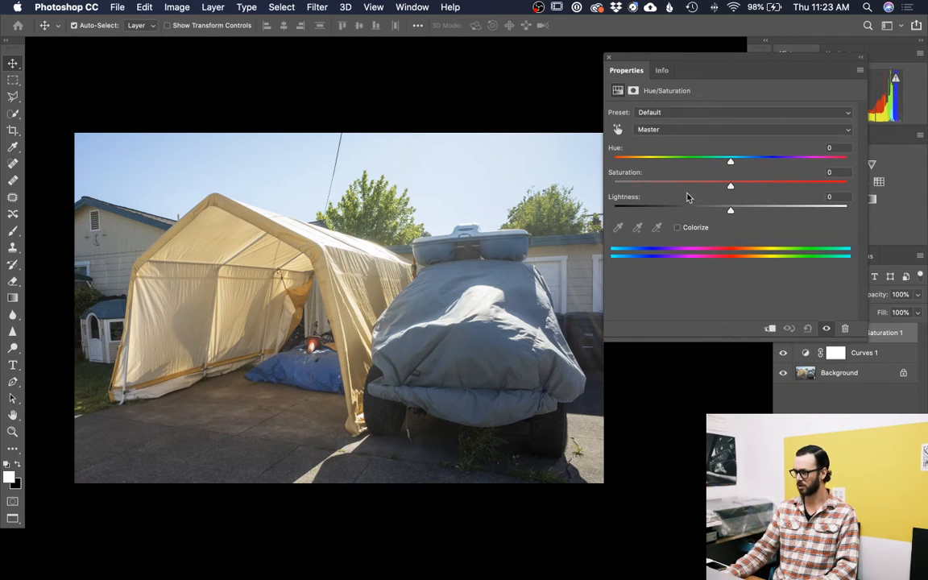
drag(731, 186, 545, 189)
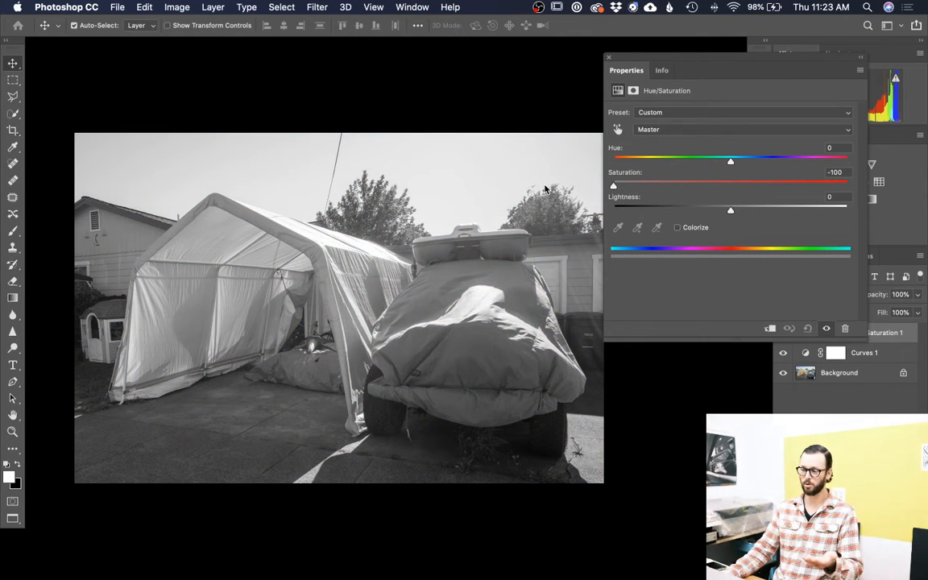
drag(546, 189, 927, 216)
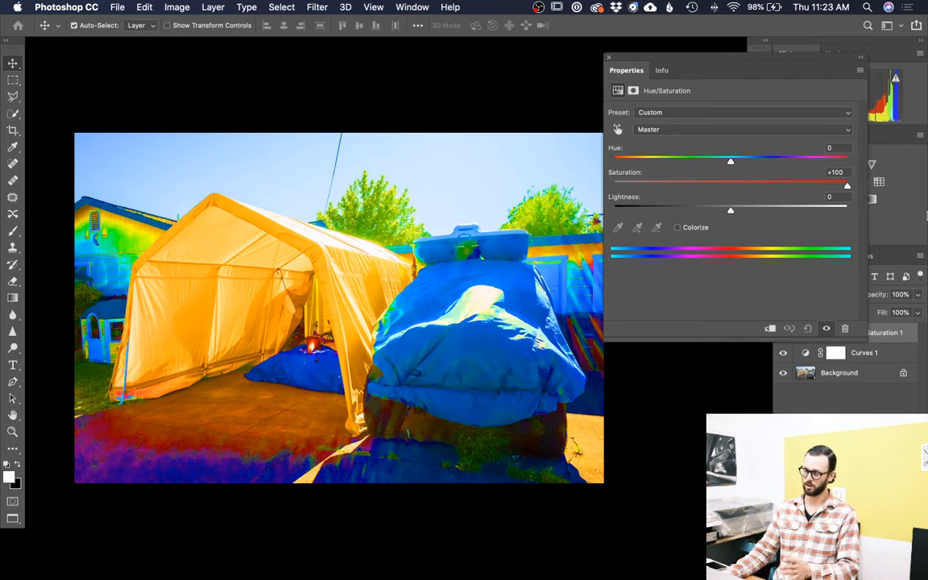
drag(847, 186, 717, 188)
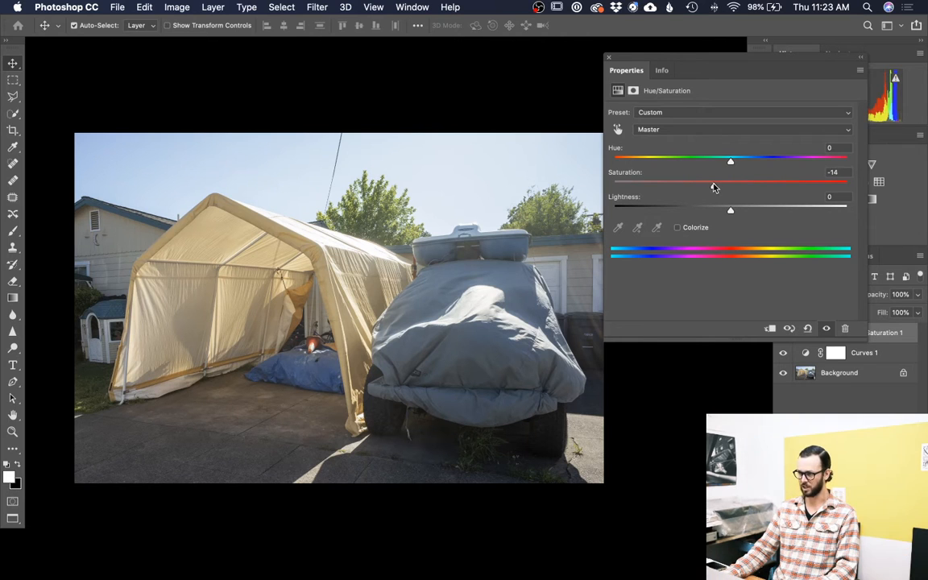
click(608, 59)
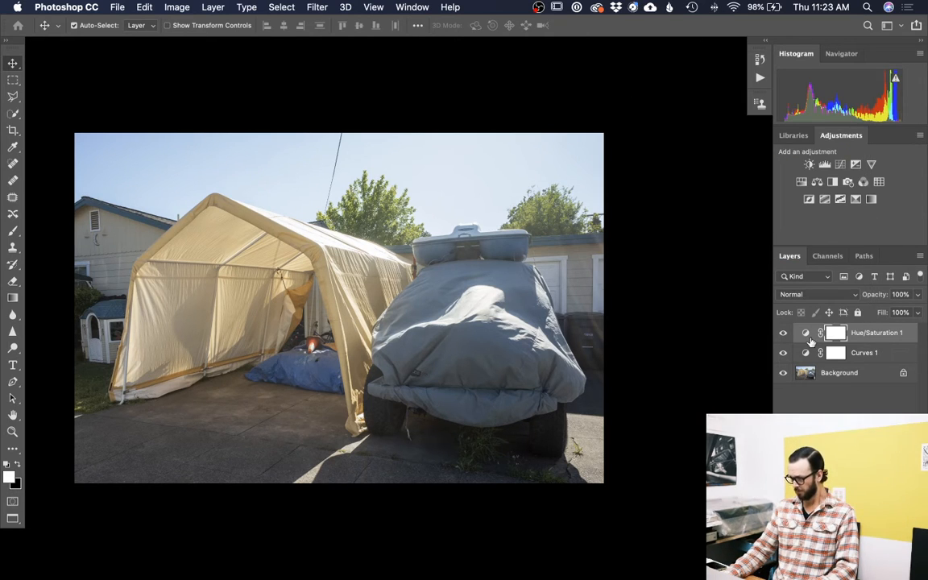
Step: Toggle the Hue/Saturation 1 layer's visibility to compare the photo with and without the desaturation
click(784, 335)
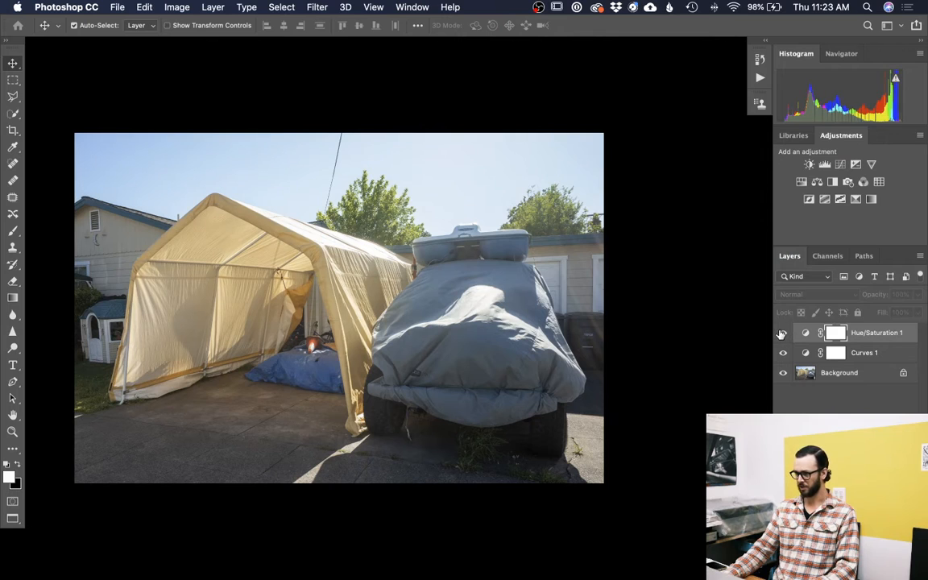
click(782, 334)
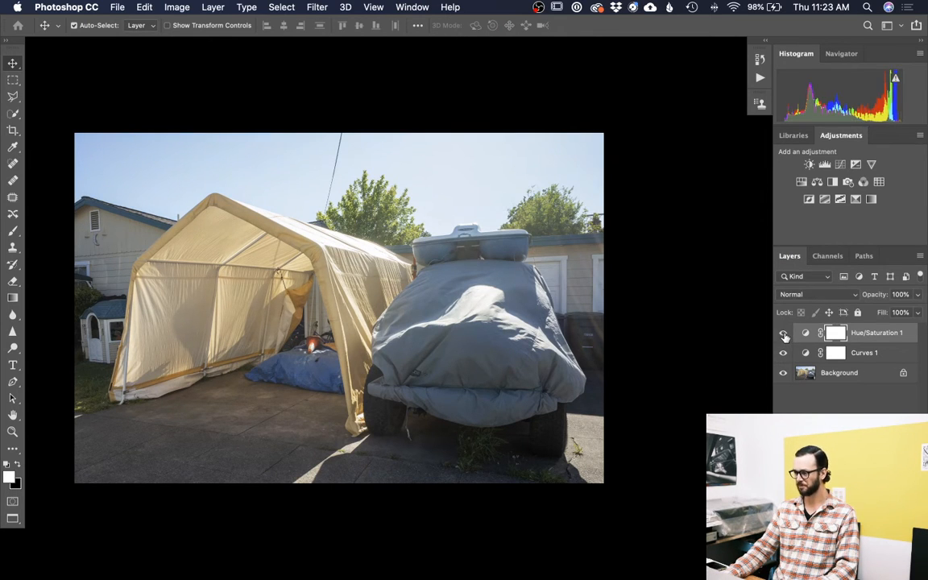
click(784, 335)
click(784, 338)
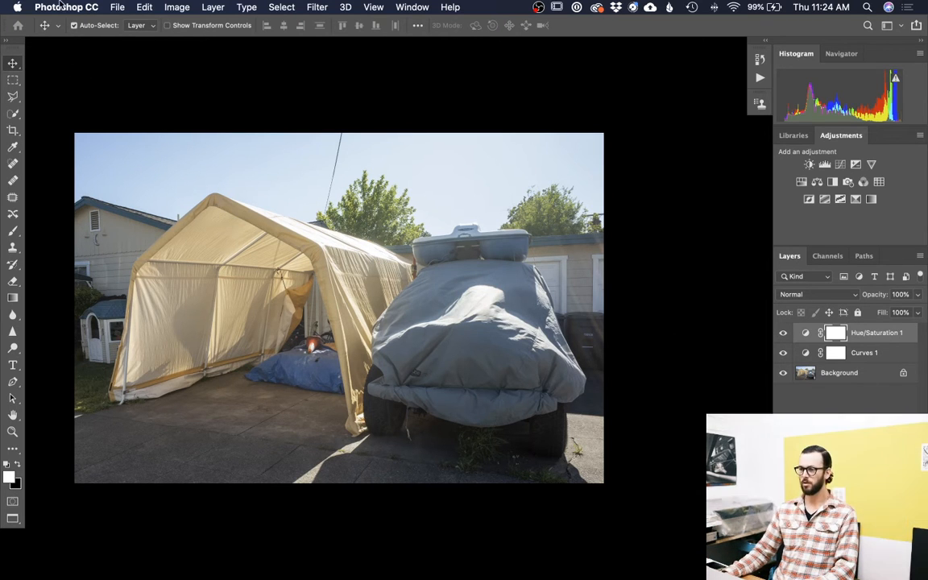
Step: Start saving the photo under a new name and look through the 2020-06-06 folder for its PSD subfolder
click(118, 7)
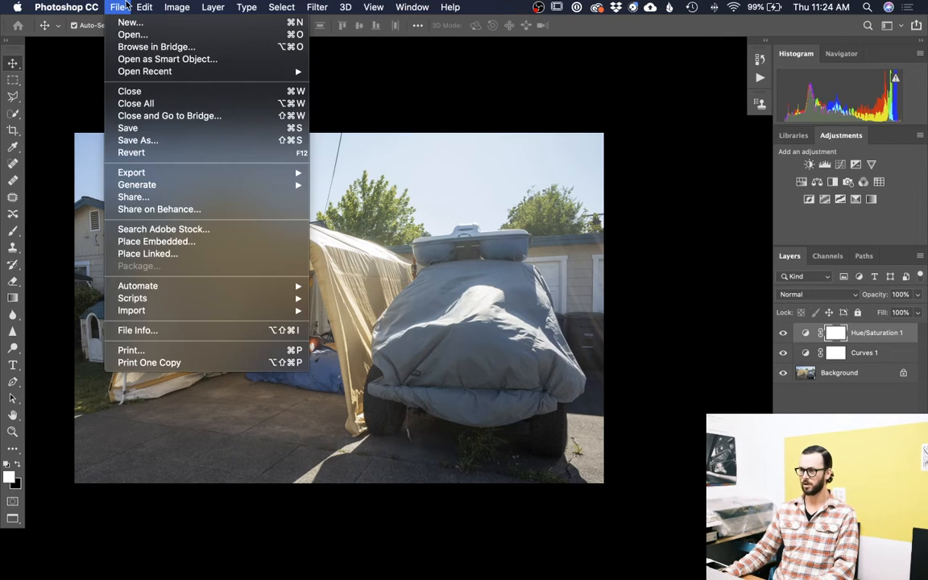
click(124, 5)
key(super+shift+s)
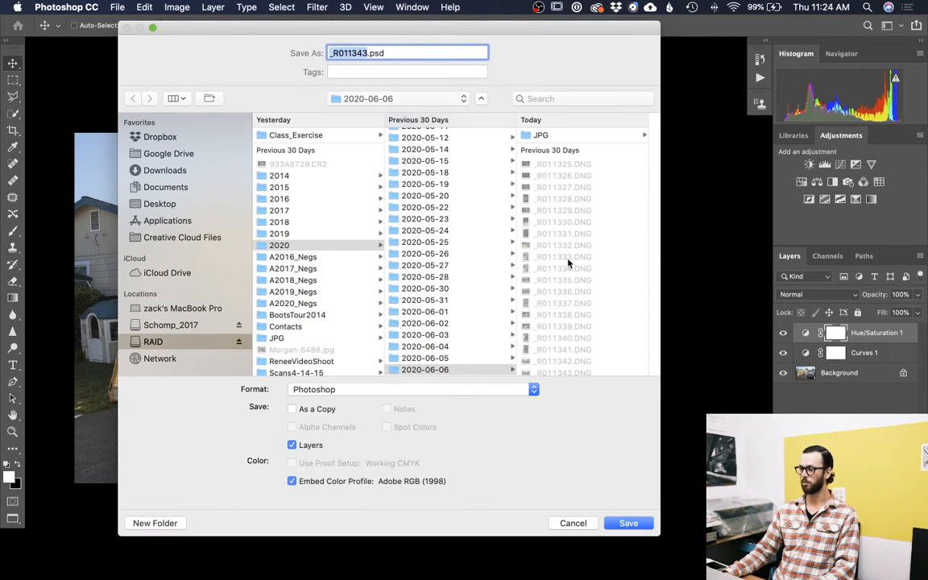
scroll(570, 260, down, 10)
scroll(570, 262, up, 10)
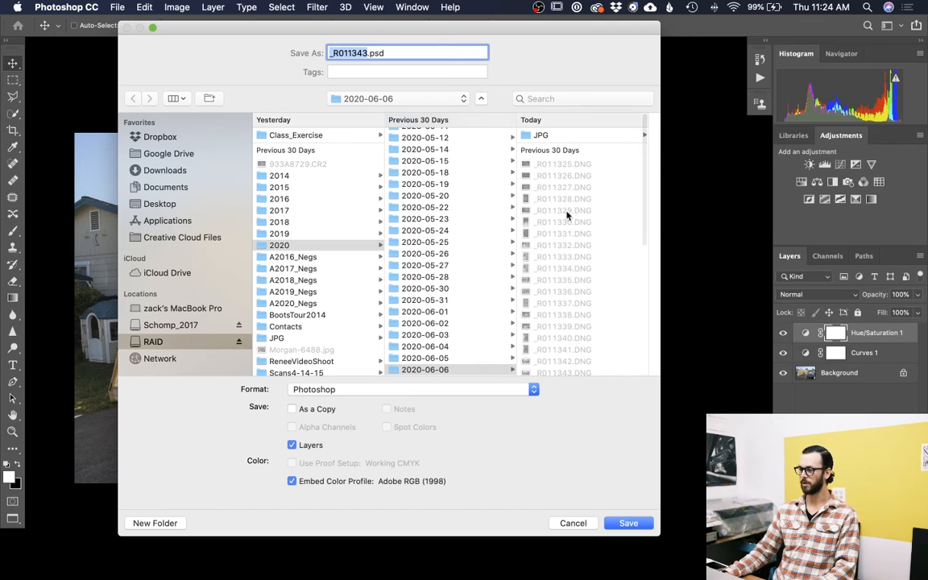
scroll(550, 225, down, 10)
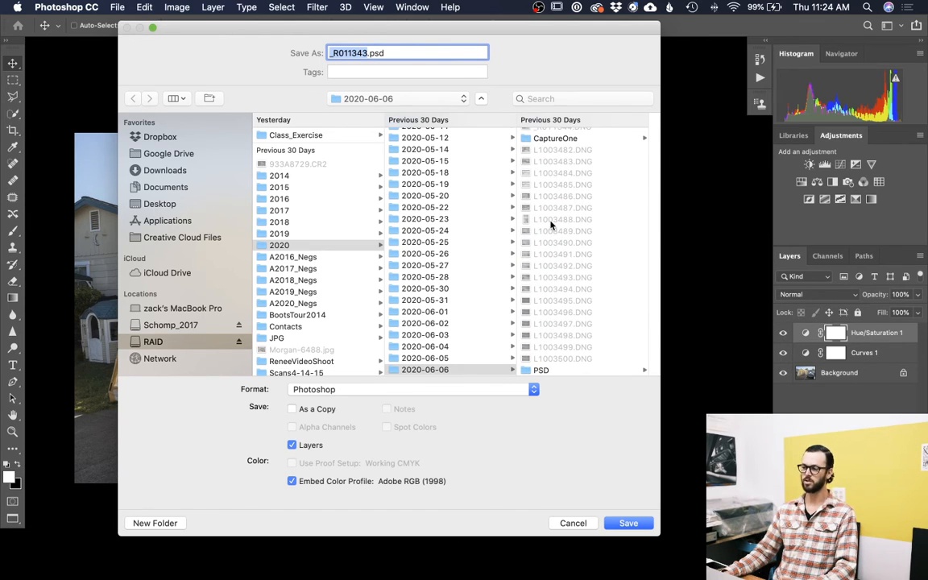
scroll(552, 226, right, 1)
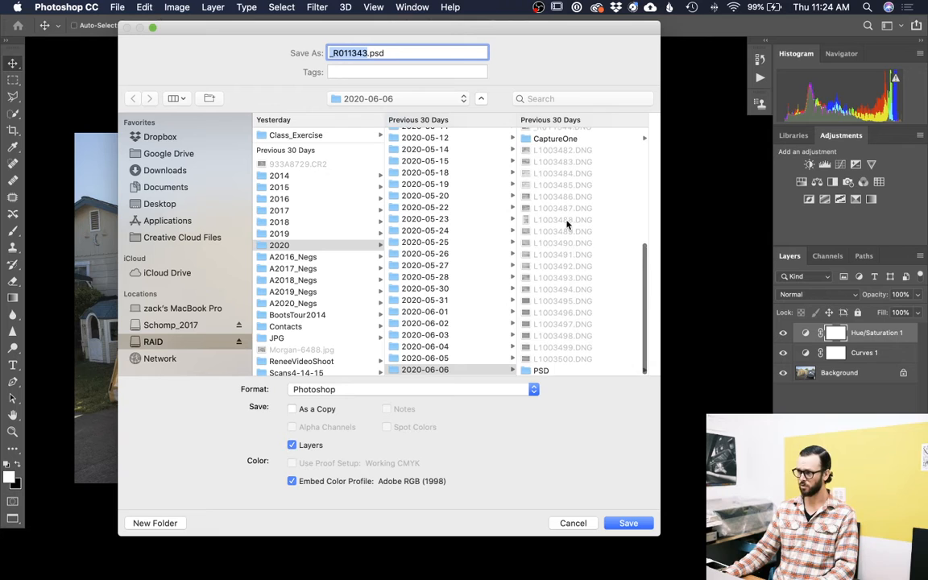
scroll(573, 299, up, 10)
scroll(565, 253, down, 10)
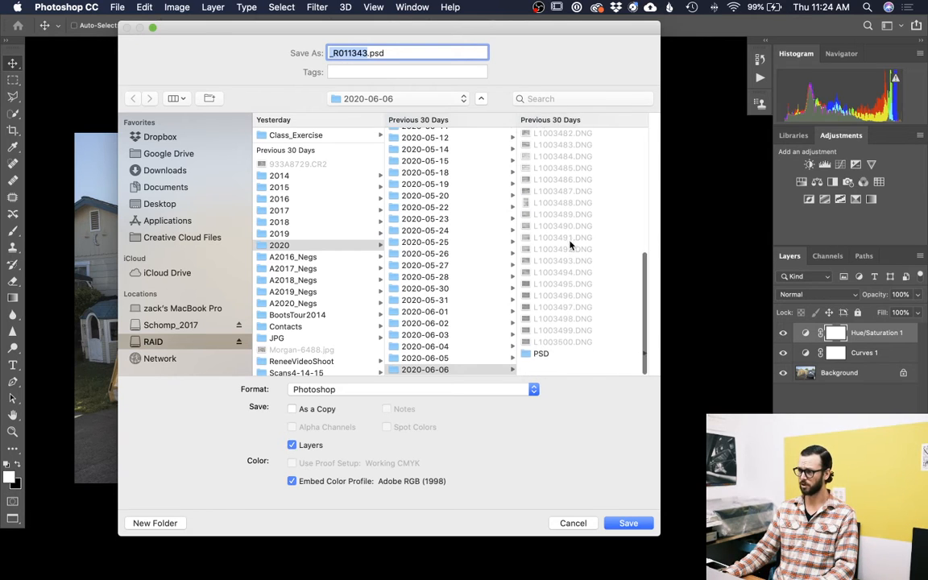
scroll(574, 274, up, 10)
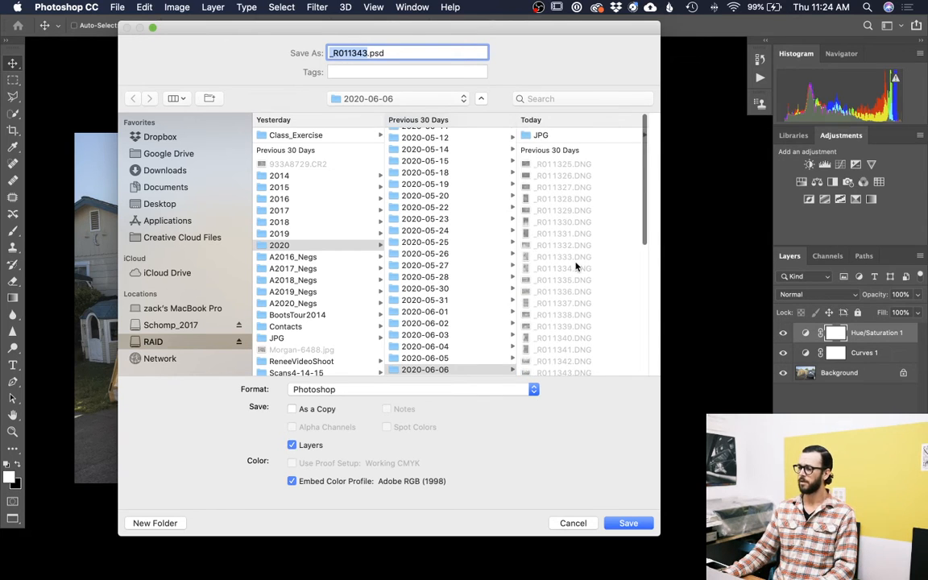
scroll(577, 265, down, 5)
scroll(576, 268, up, 3)
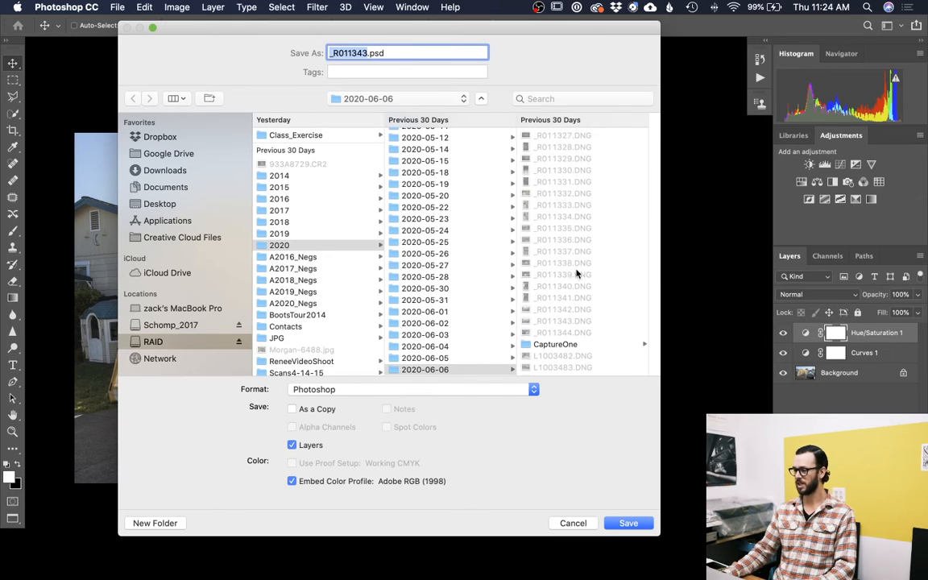
scroll(570, 266, down, 5)
scroll(592, 261, down, 3)
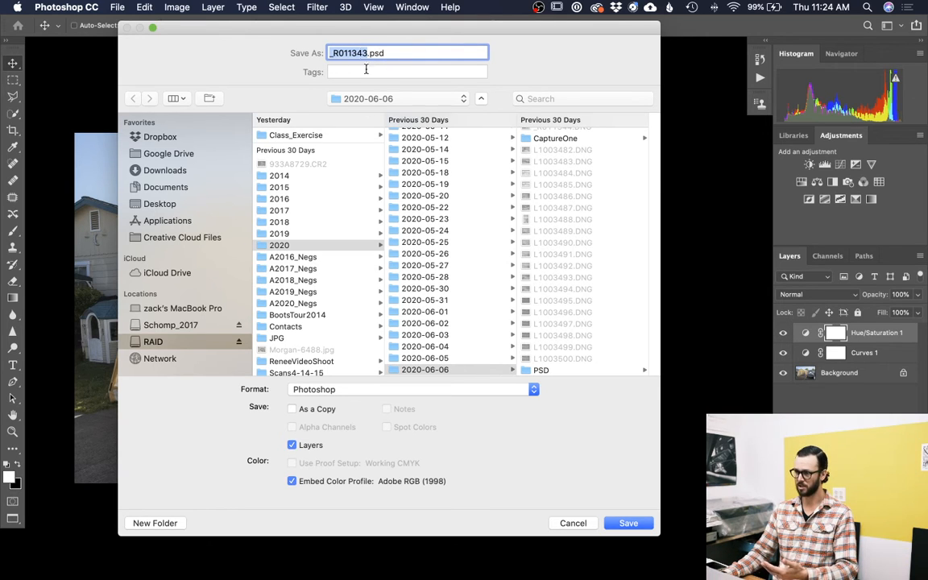
Step: Check the available file formats, keep Photoshop with layers, and save the file as _R011343_V2.psd in the PSD folder
click(358, 389)
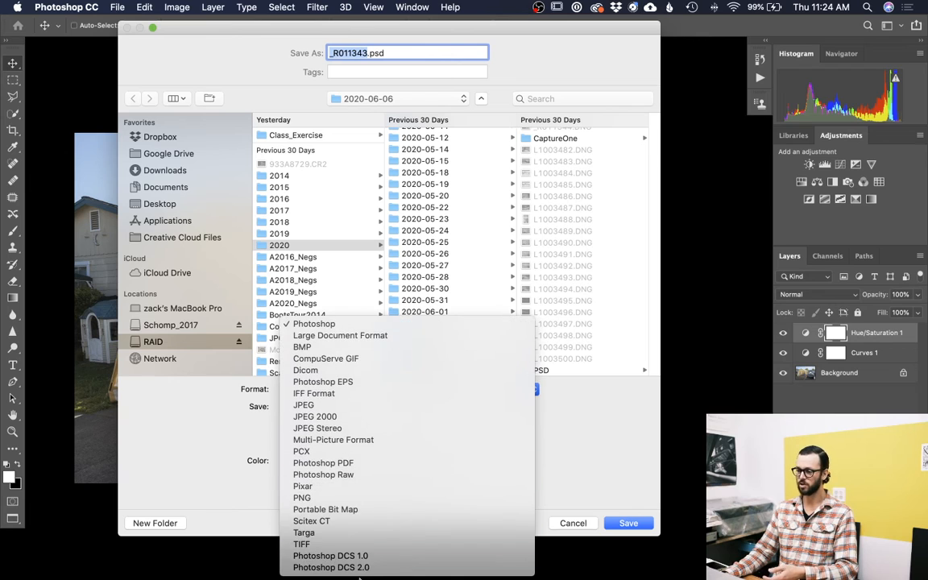
click(582, 445)
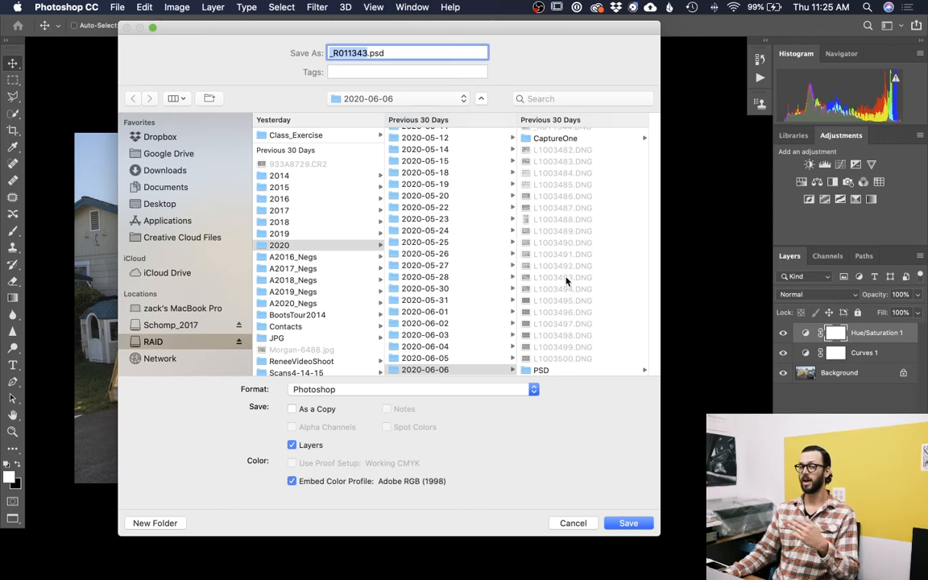
click(548, 372)
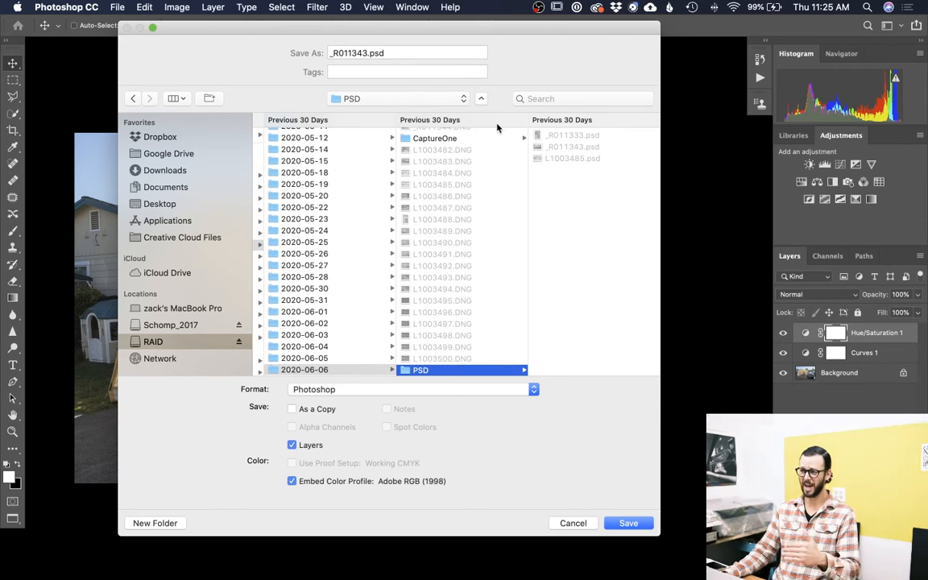
click(367, 52)
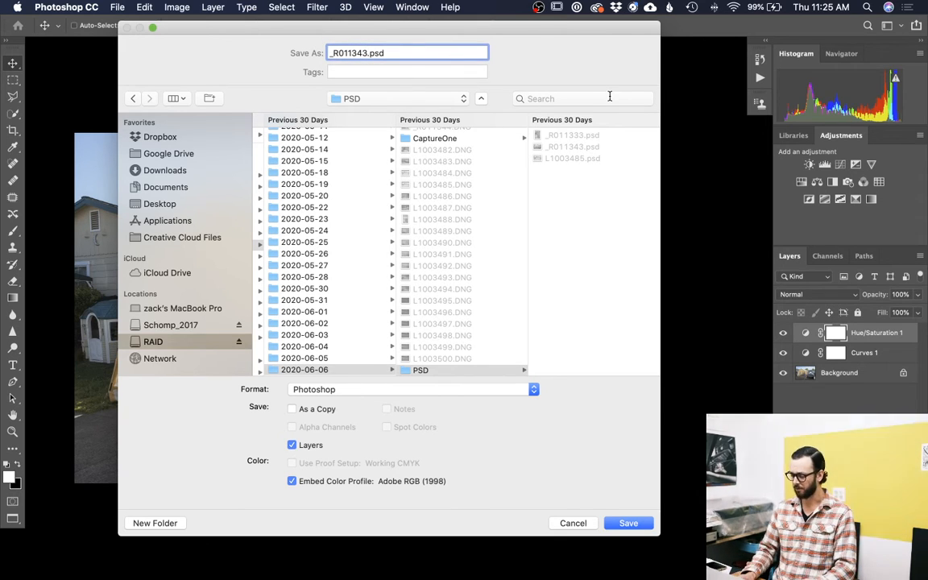
text(_V2)
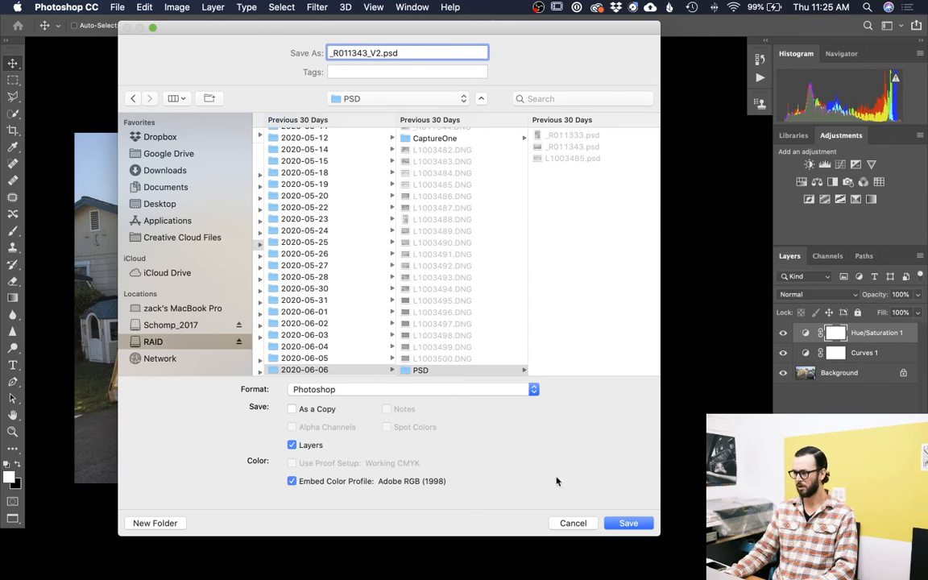
click(630, 523)
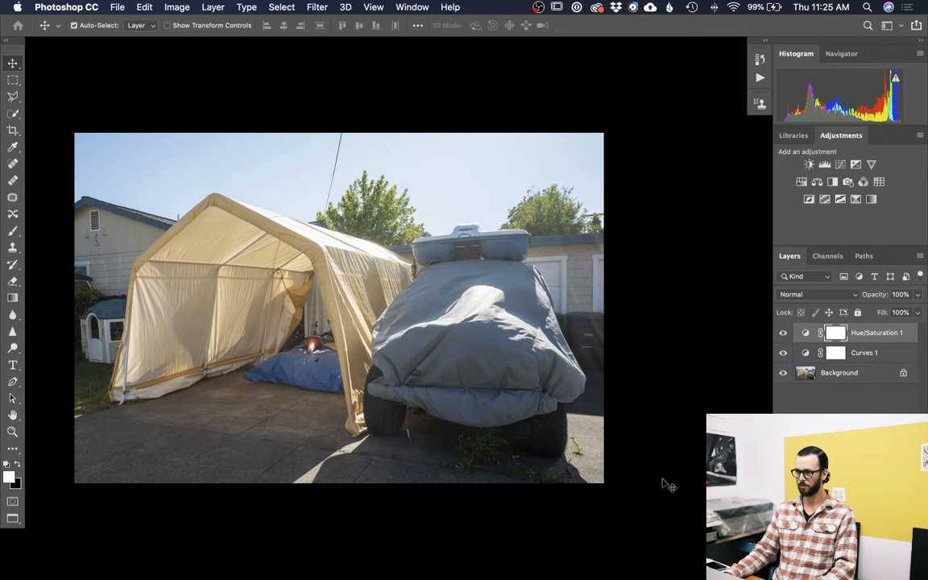
Step: Switch to Adobe Bridge, open the PSD folder inside 2020-06-06, and preview _R011343_V2.psd full screen
key(super+Tab)
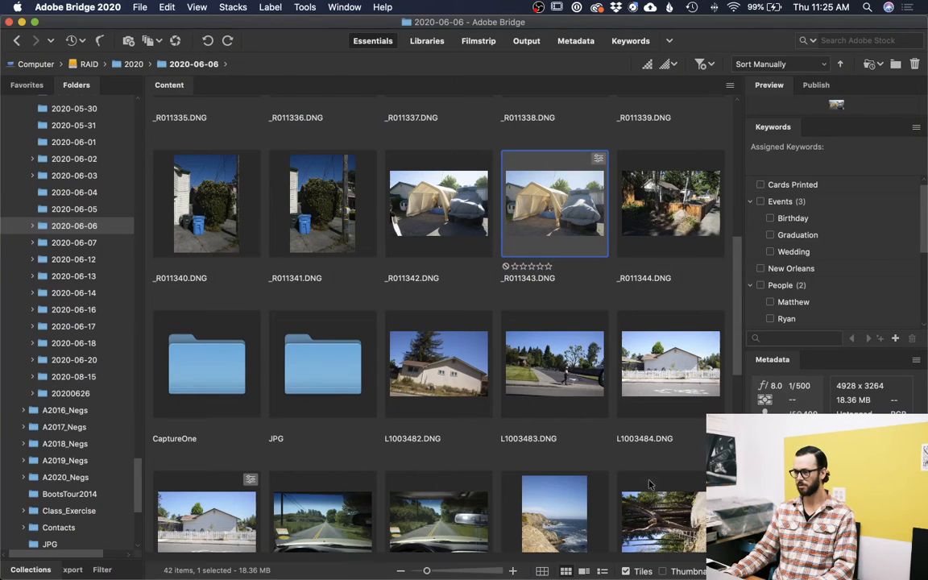
scroll(389, 355, down, 5)
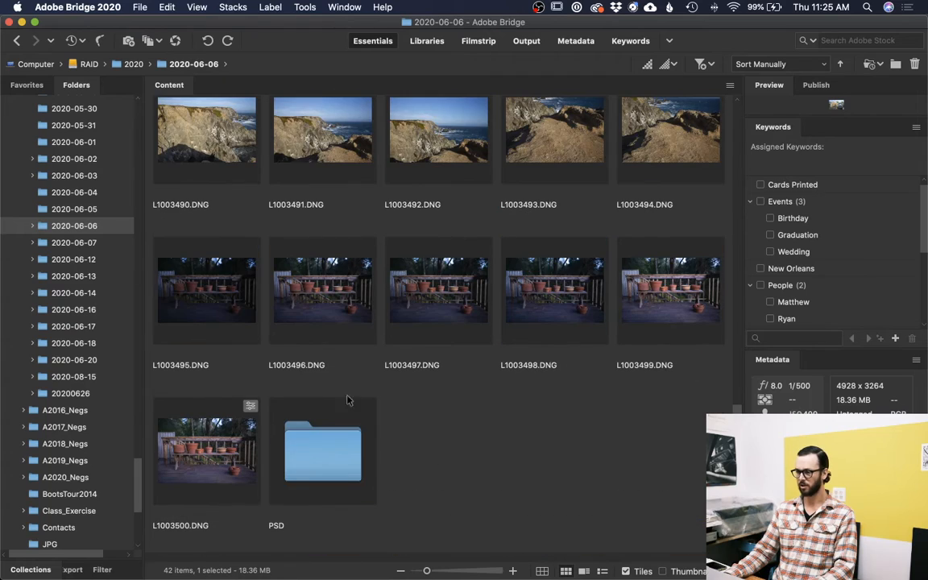
double_click(319, 461)
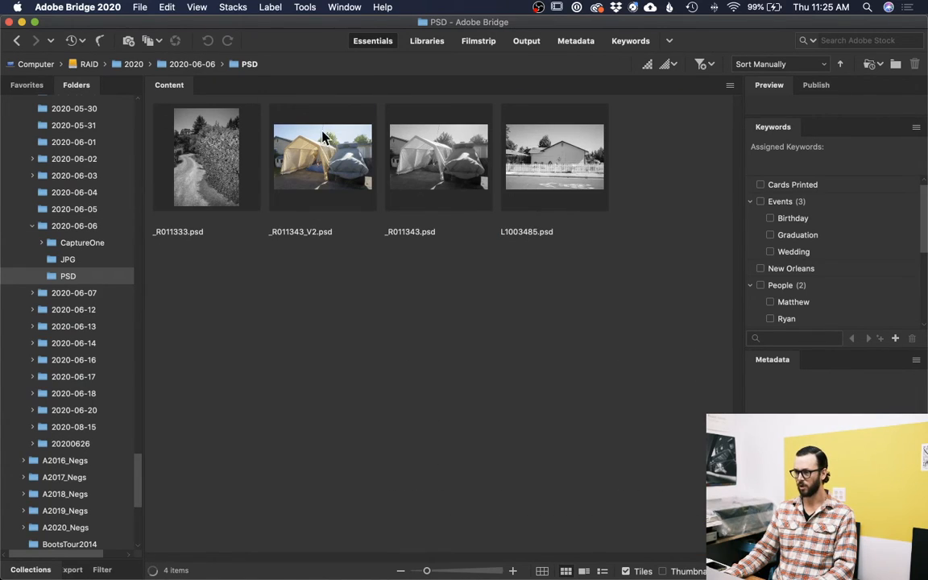
click(329, 155)
key(space)
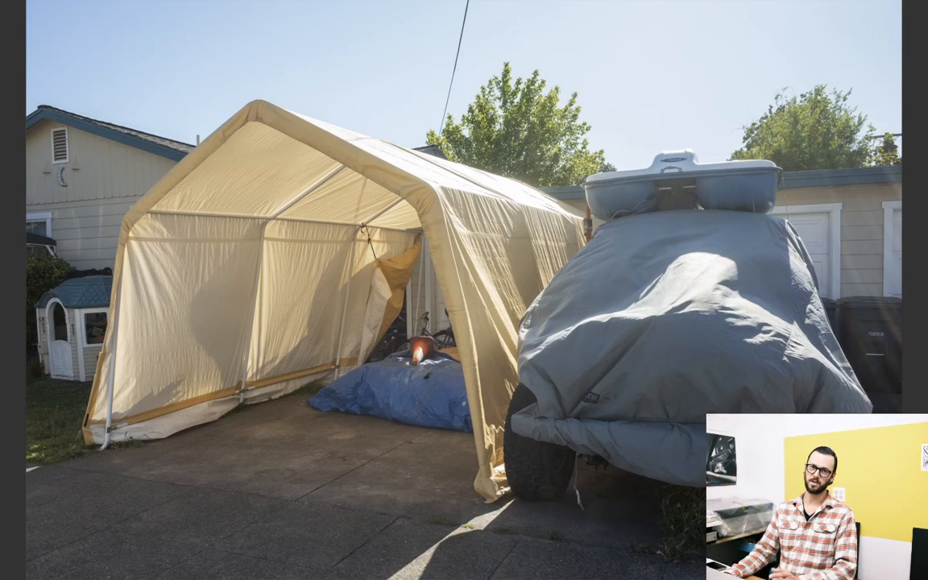
Step: Open _R011343_V2.psd in Photoshop from the Bridge preview, start saving it under a new name, and browse the 2020-06-06 folder
key(space)
double_click(329, 155)
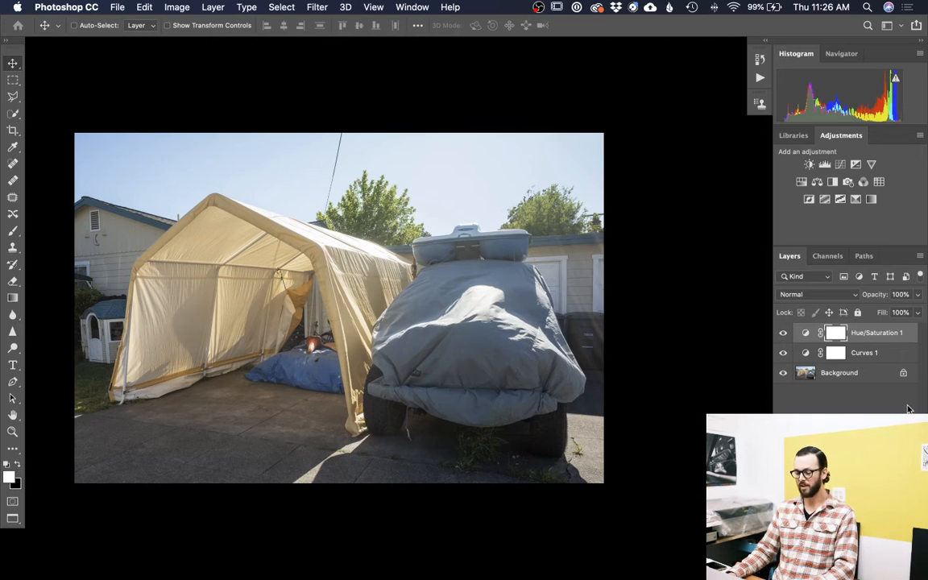
key(super+shift+s)
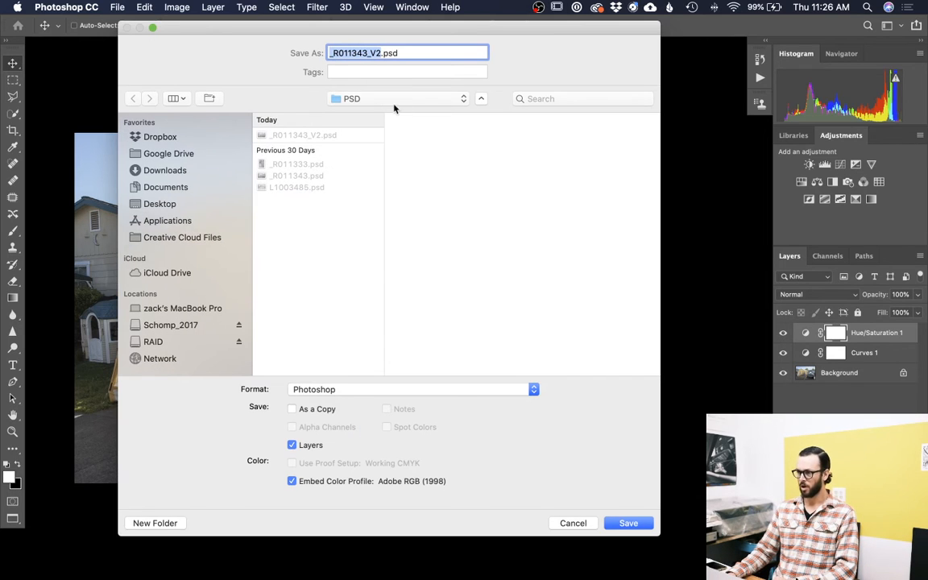
click(352, 98)
click(370, 112)
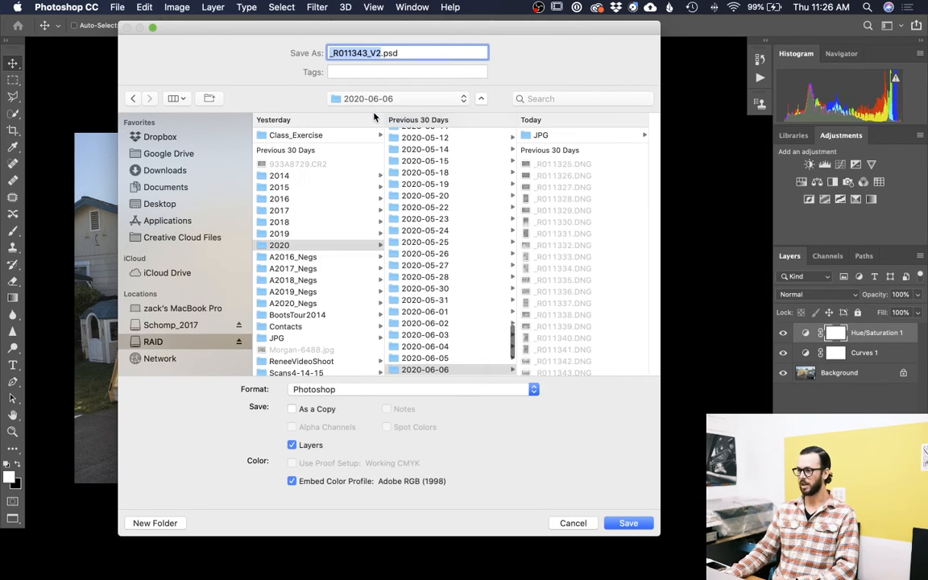
scroll(601, 232, down, 15)
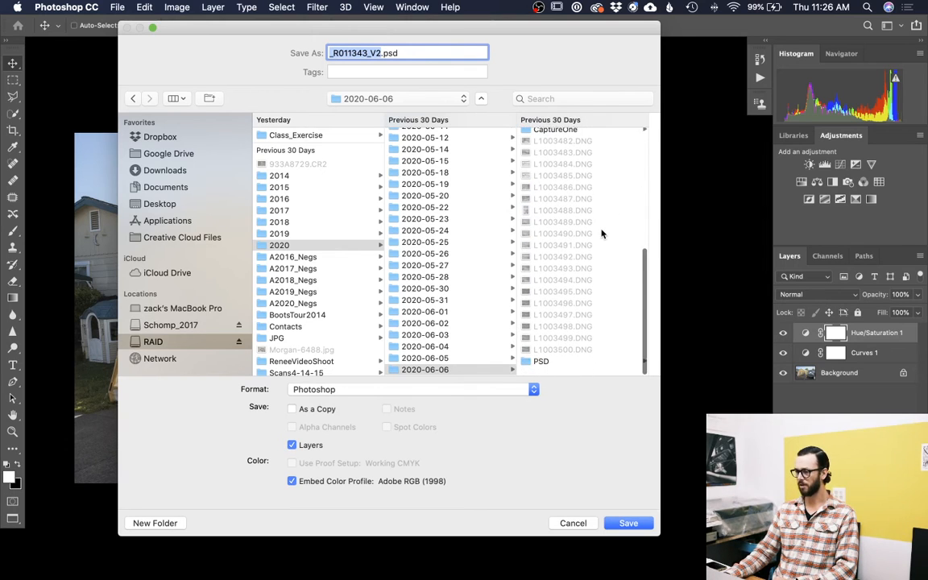
scroll(566, 228, up, 15)
scroll(564, 217, down, 2)
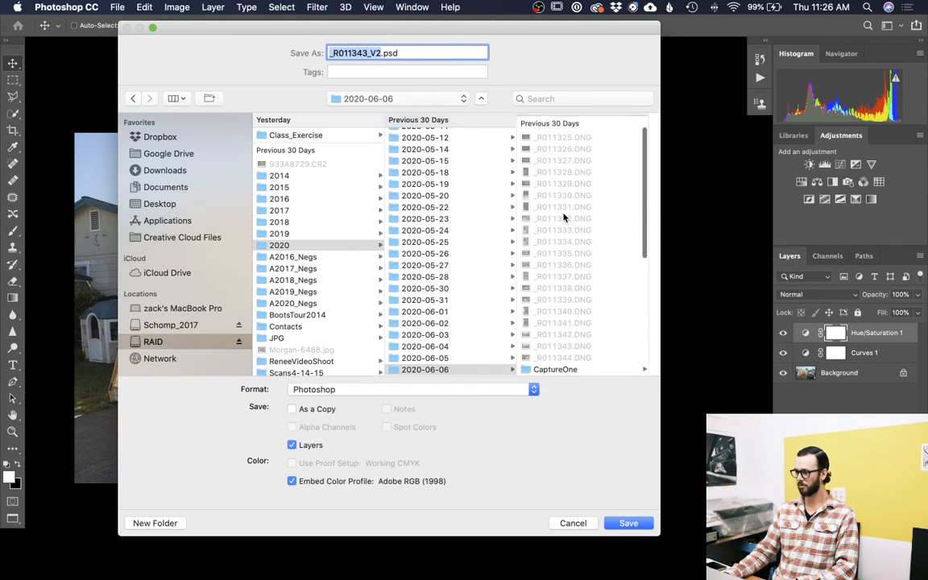
scroll(564, 217, down, 5)
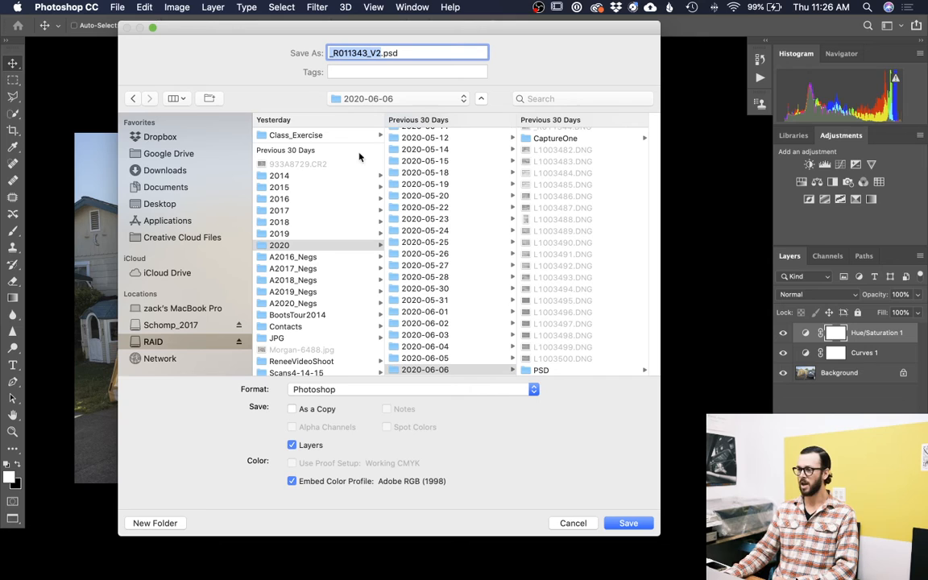
Step: Choose the JPEG format and save a copy as _R011343_V2.jpg in the JPG subfolder of 2020-06-06
click(343, 391)
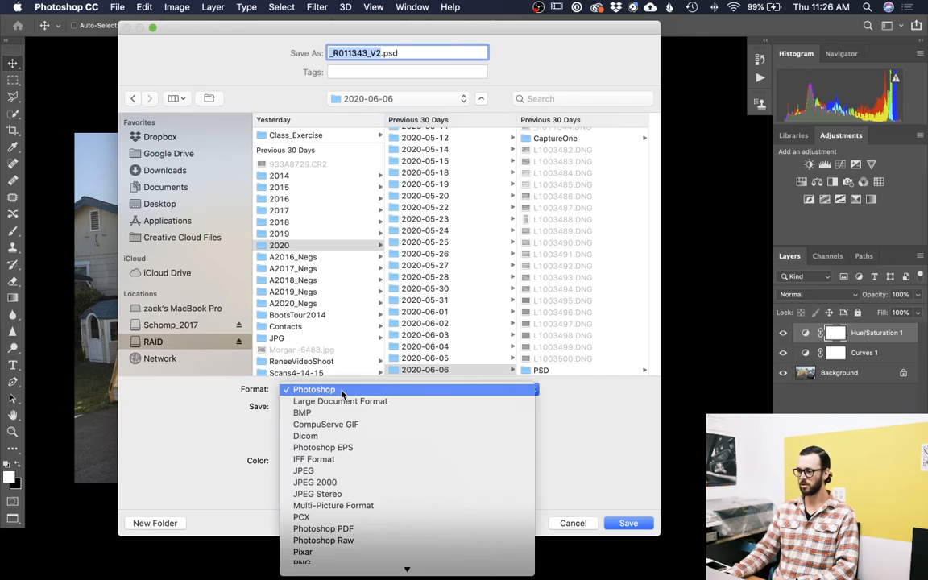
click(308, 470)
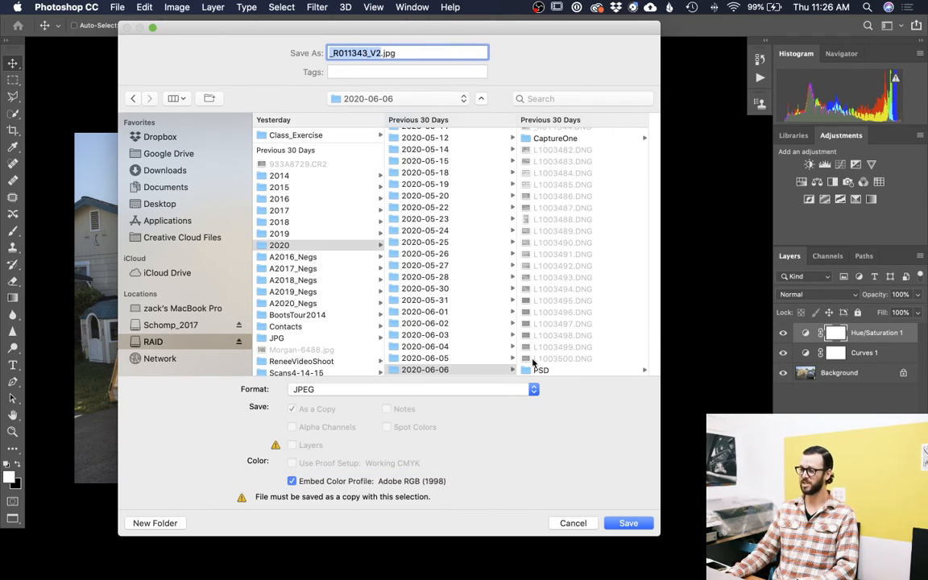
scroll(569, 255, up, 5)
scroll(569, 255, up, 2)
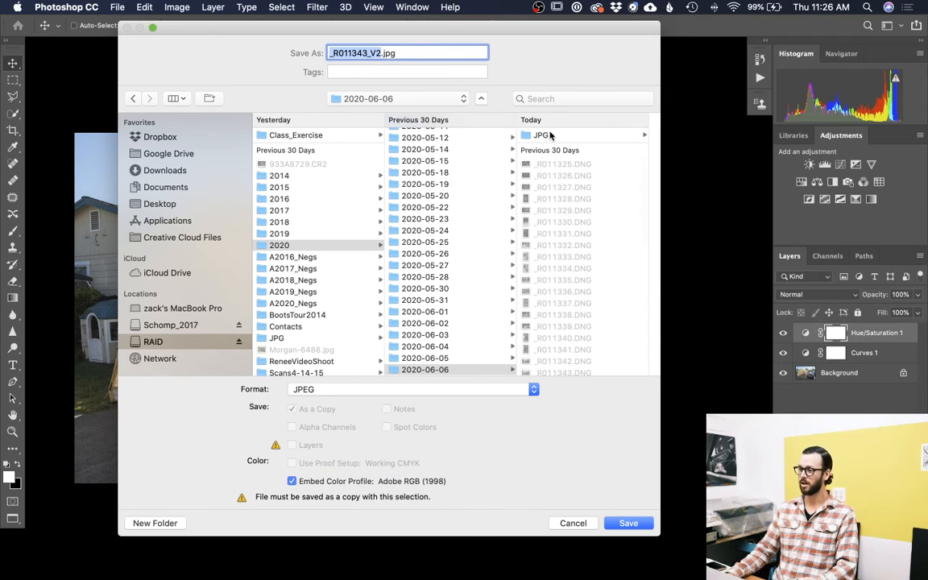
click(546, 135)
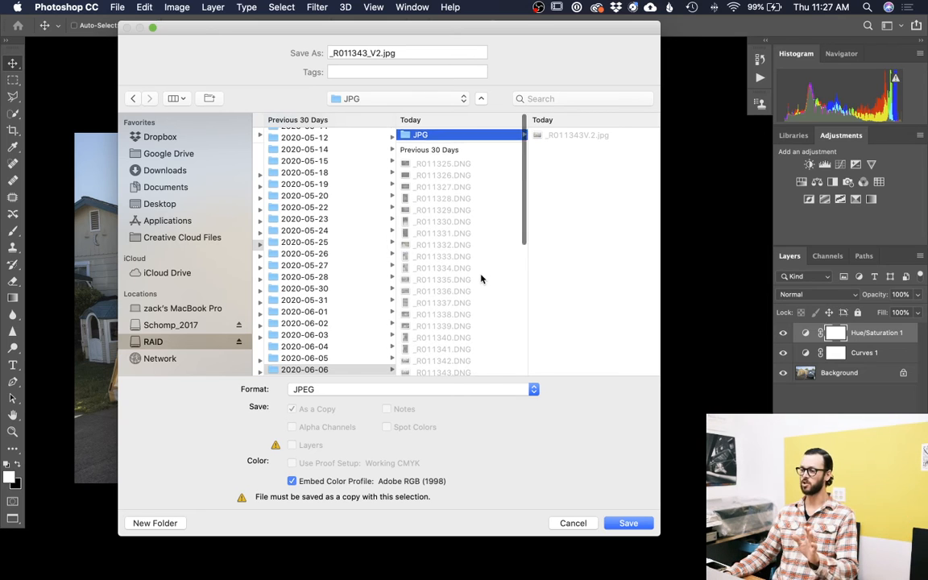
scroll(435, 347, down, 15)
scroll(445, 267, up, 15)
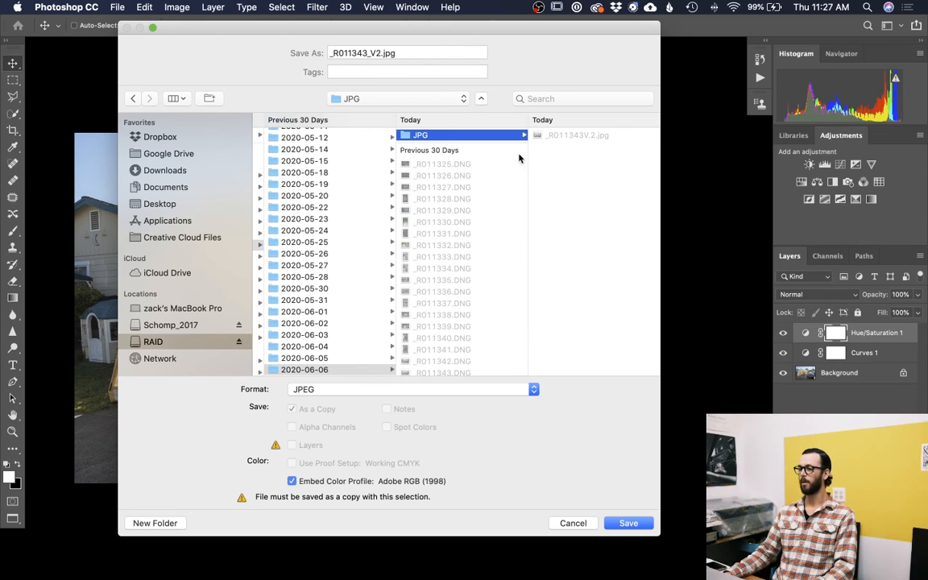
click(630, 524)
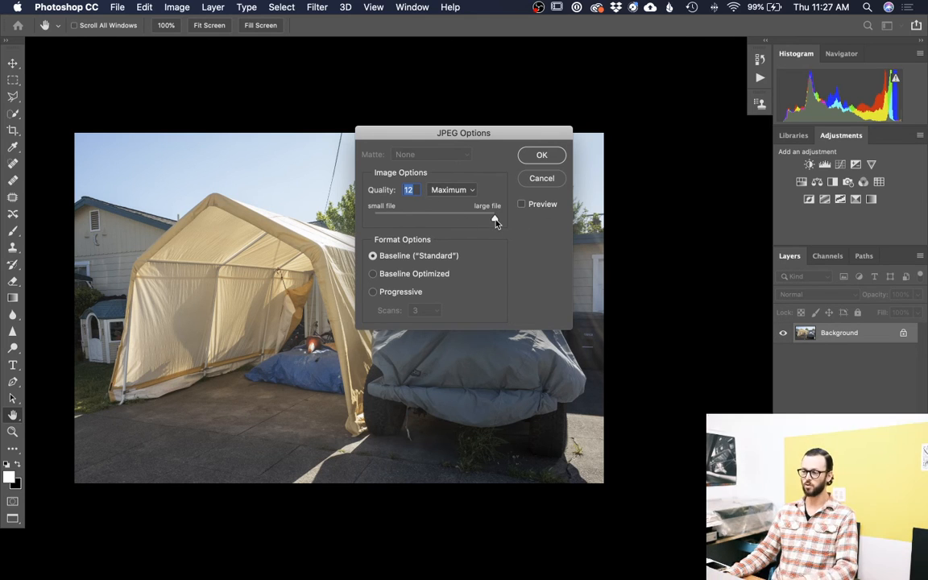
Step: Try JPEG quality 4, set it back to 12 (Maximum), and confirm the export with the Baseline ("Standard") format option
drag(495, 222, 413, 222)
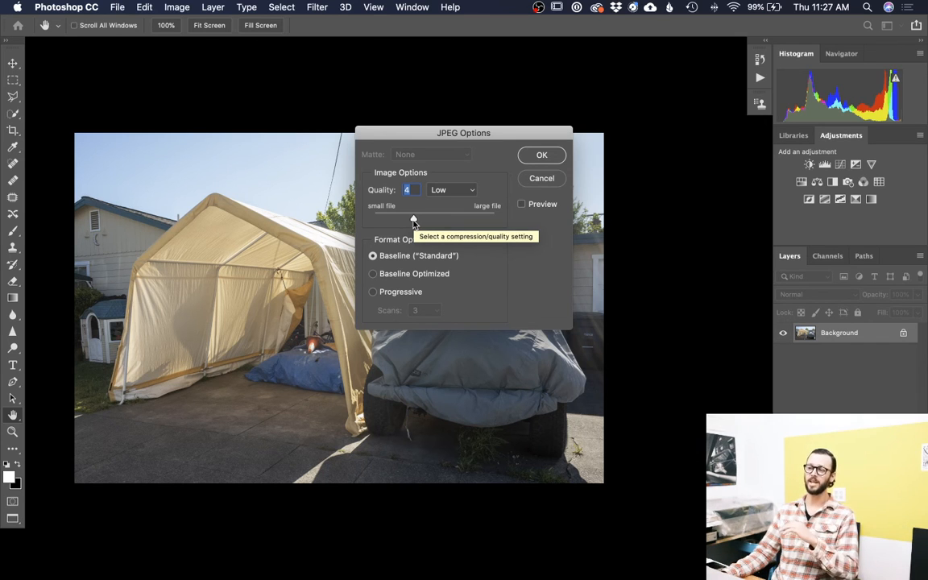
drag(413, 219, 599, 232)
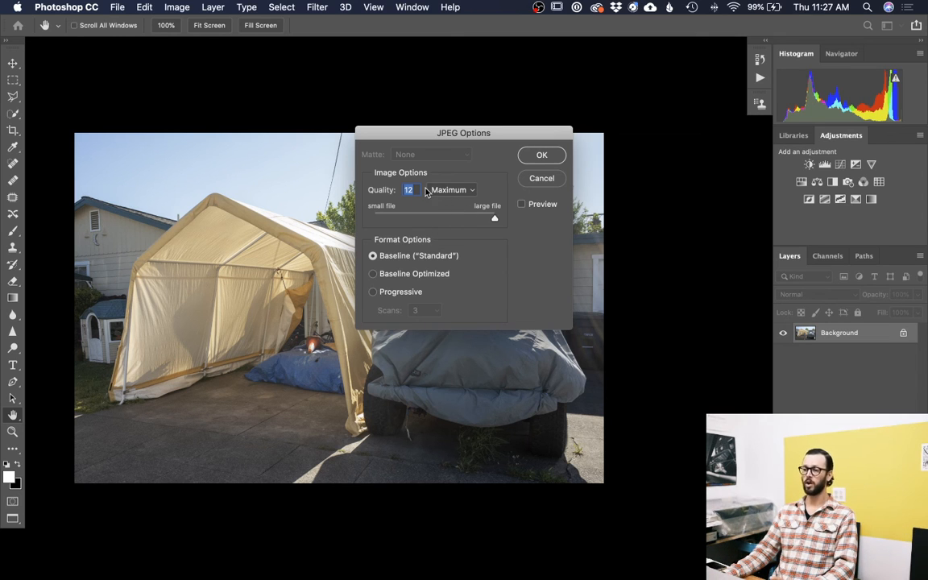
click(542, 153)
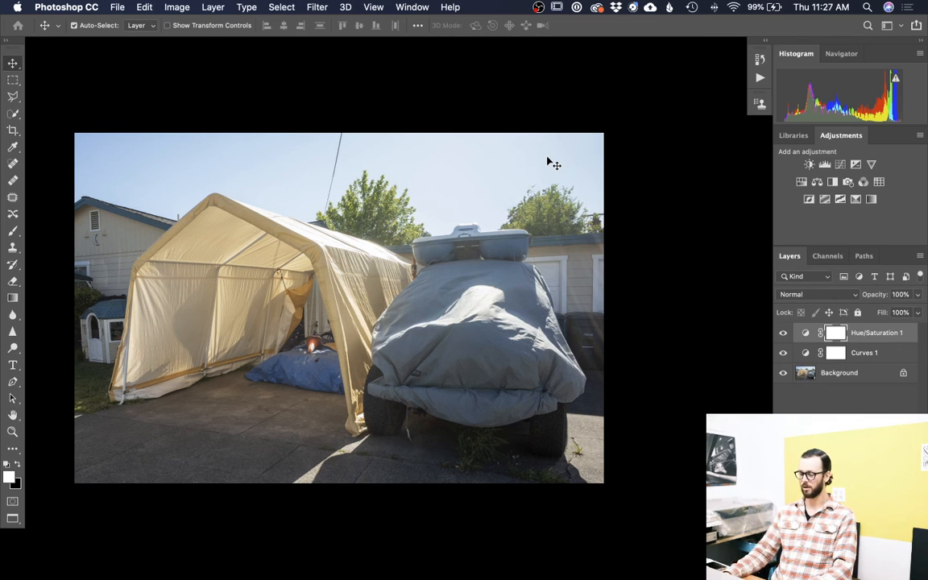
Step: Switch to Adobe Bridge, look through the 2020-06-06 folder, and open its JPG subfolder
key(super+Tab)
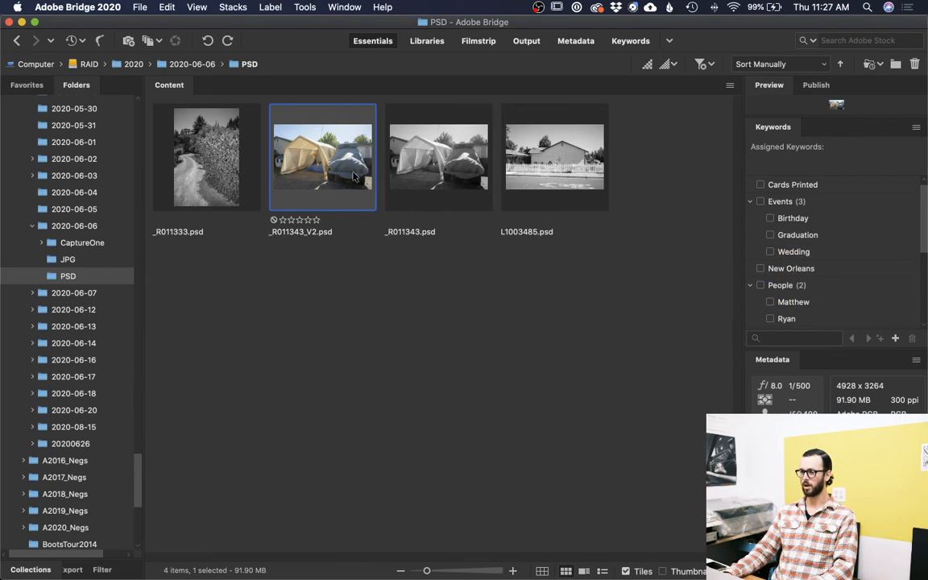
click(185, 65)
scroll(282, 291, down, 10)
scroll(290, 293, up, 8)
scroll(292, 294, down, 8)
scroll(292, 294, up, 8)
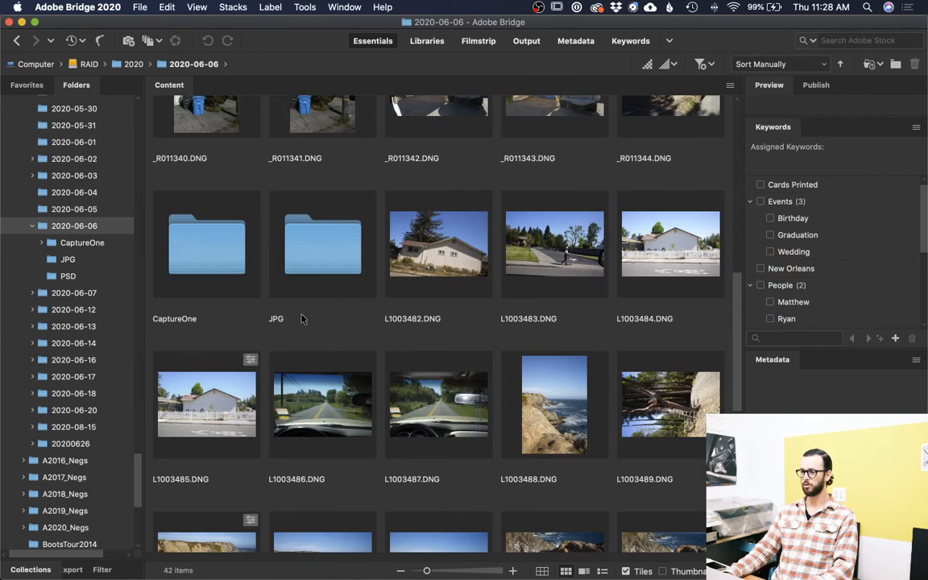
double_click(286, 234)
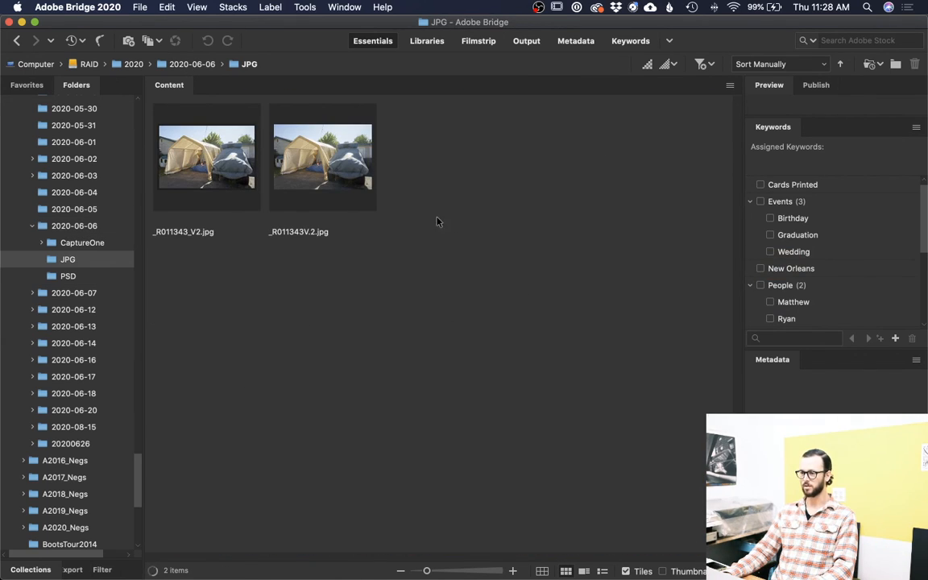
Step: Preview _R011343_V2.jpg full screen and return to the thumbnails
click(310, 146)
click(162, 142)
key(space)
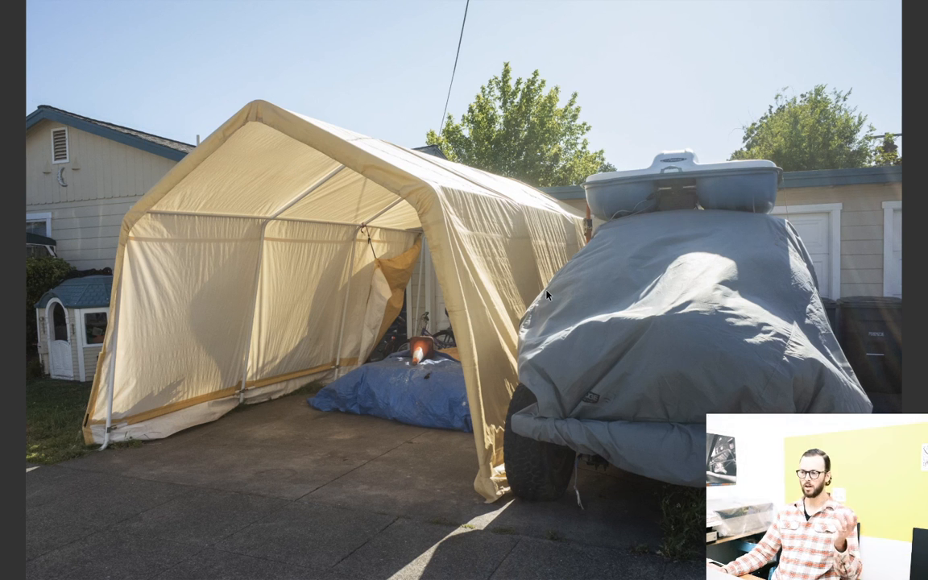
key(space)
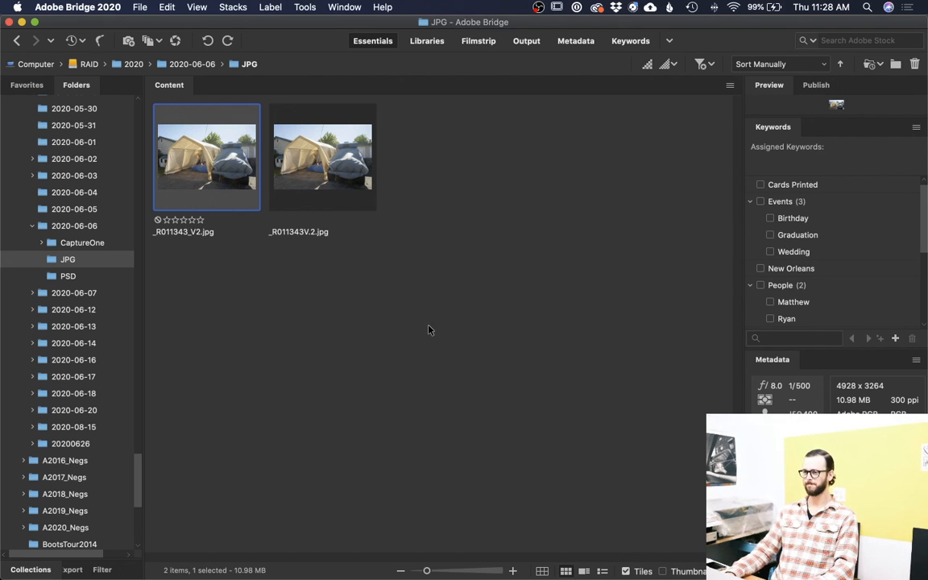
Step: Open the PSD folder and go back to its parent folder 2020-06-06
click(68, 275)
click(71, 226)
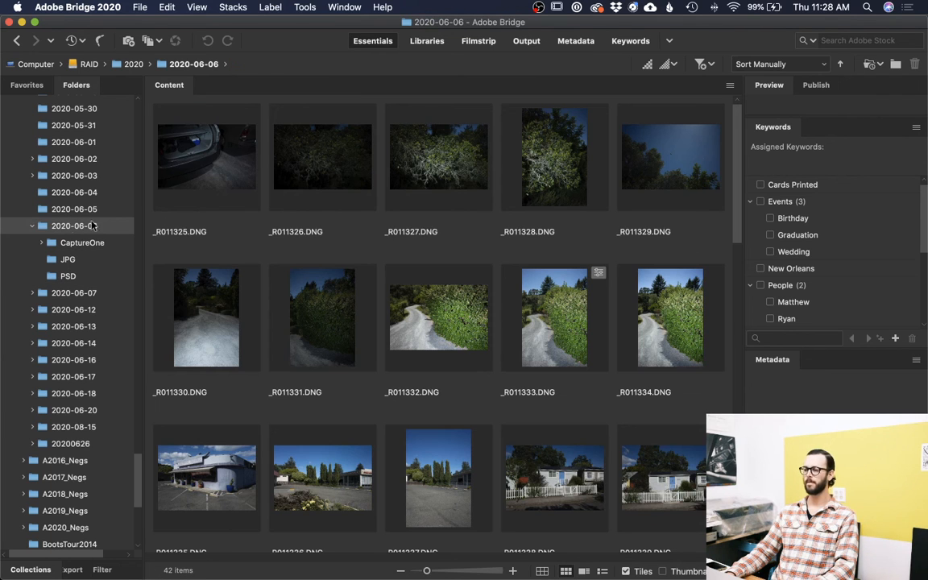